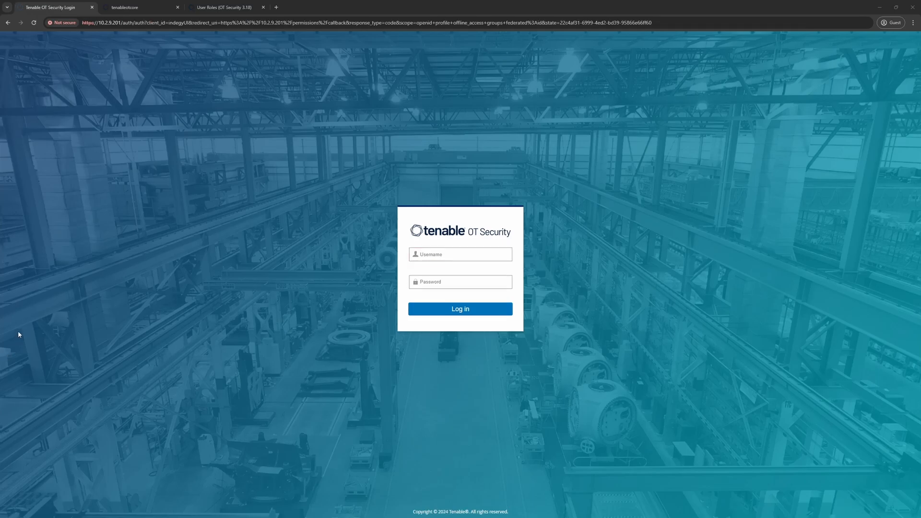
# Switch from the login page to the User Roles (OT Security 3.18) documentation tab
pyautogui.click(206, 9)
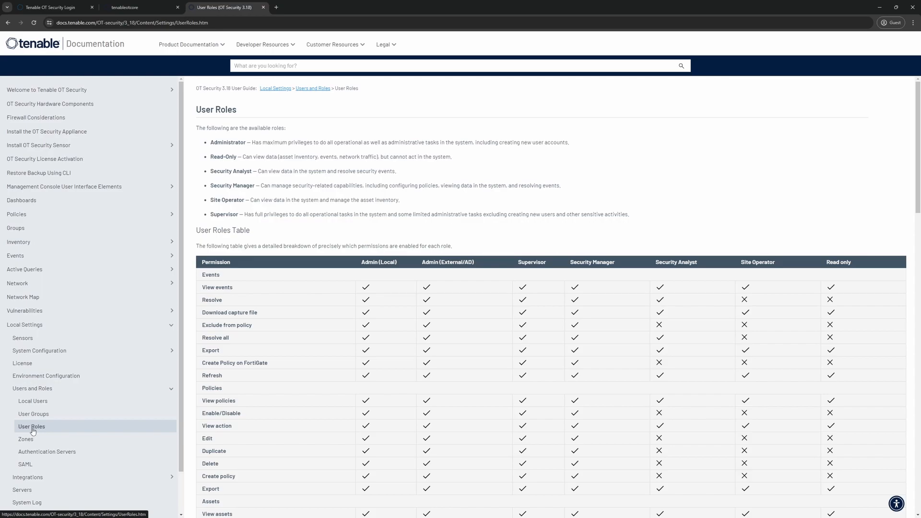
pyautogui.scroll(-5, 376, 323)
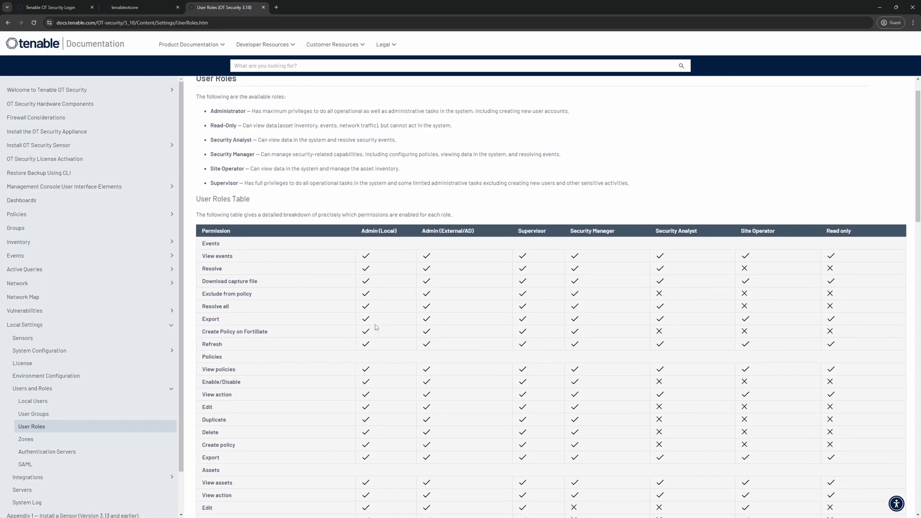
pyautogui.scroll(-9, 375, 329)
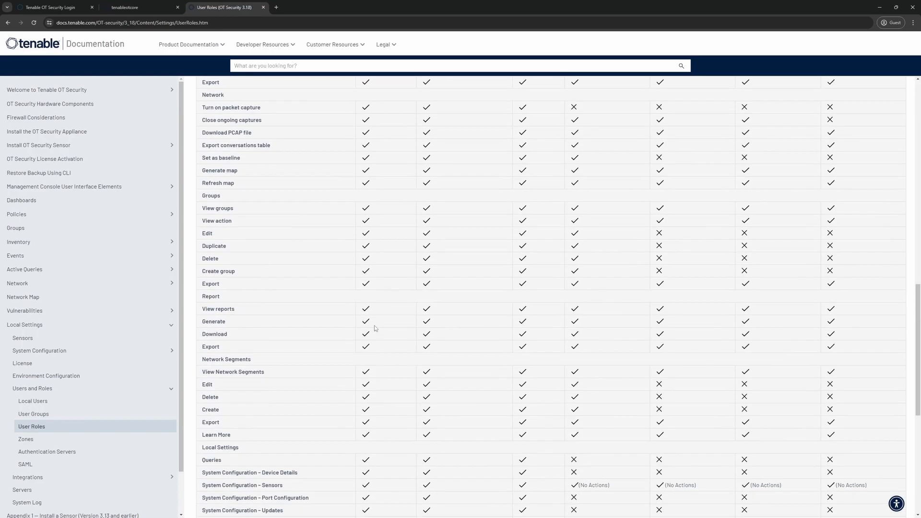
pyautogui.scroll(15, 375, 329)
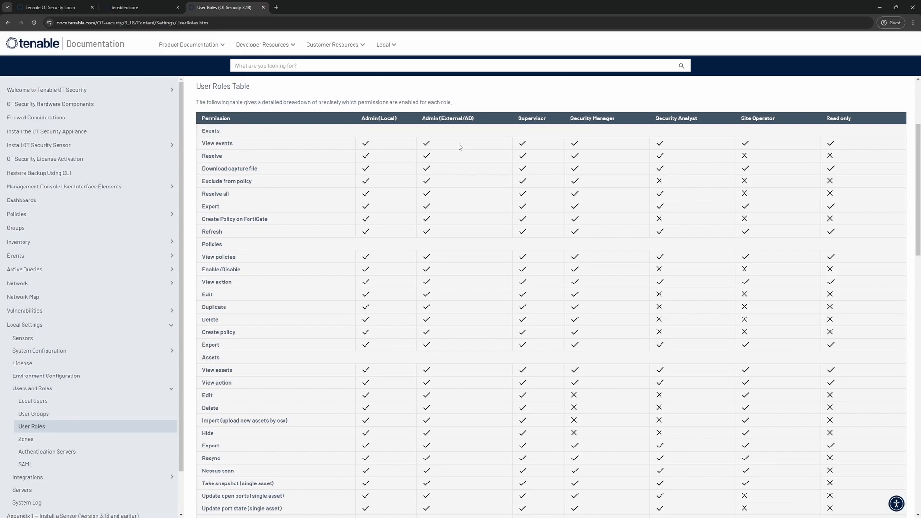
pyautogui.scroll(-10, 456, 208)
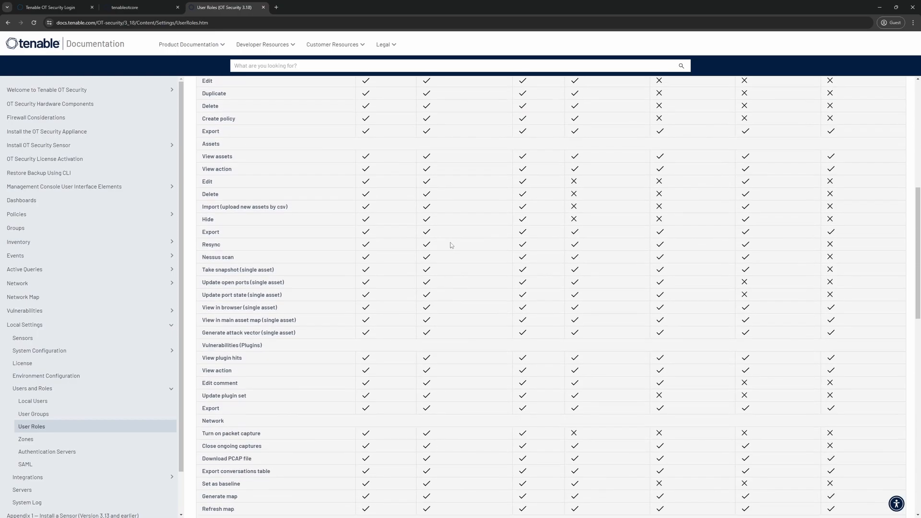
pyautogui.scroll(-5, 458, 272)
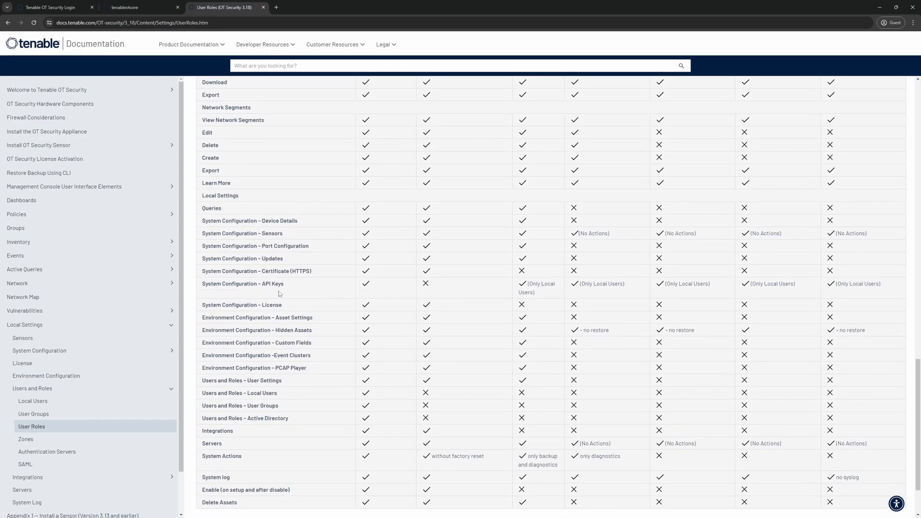
pyautogui.scroll(10, 415, 331)
pyautogui.scroll(10, 415, 331)
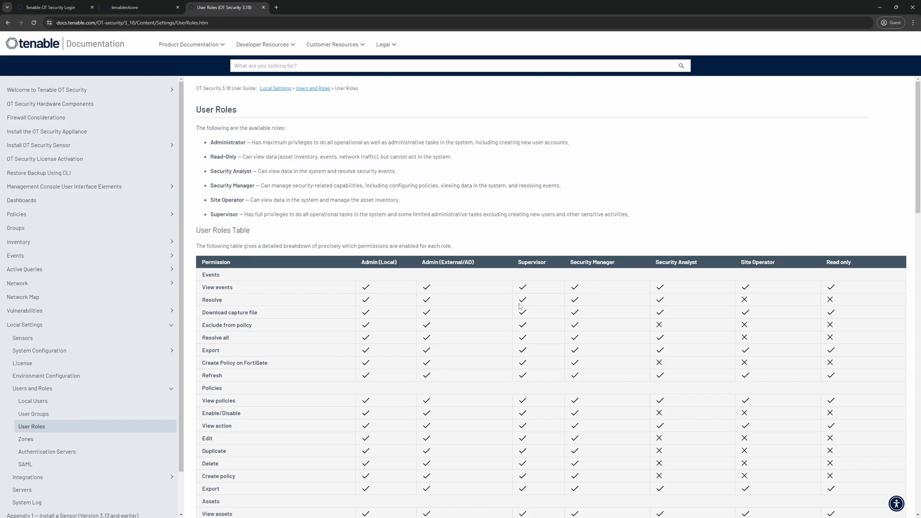
# On the remote server, create the security group ot-admins in the type11.com Users container
pyautogui.hotkey('alt', 'Tab')
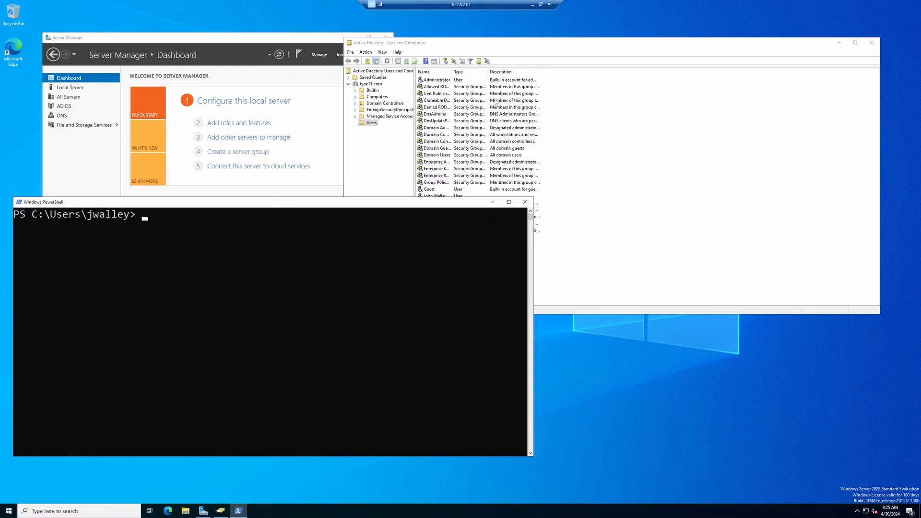
pyautogui.click(505, 47)
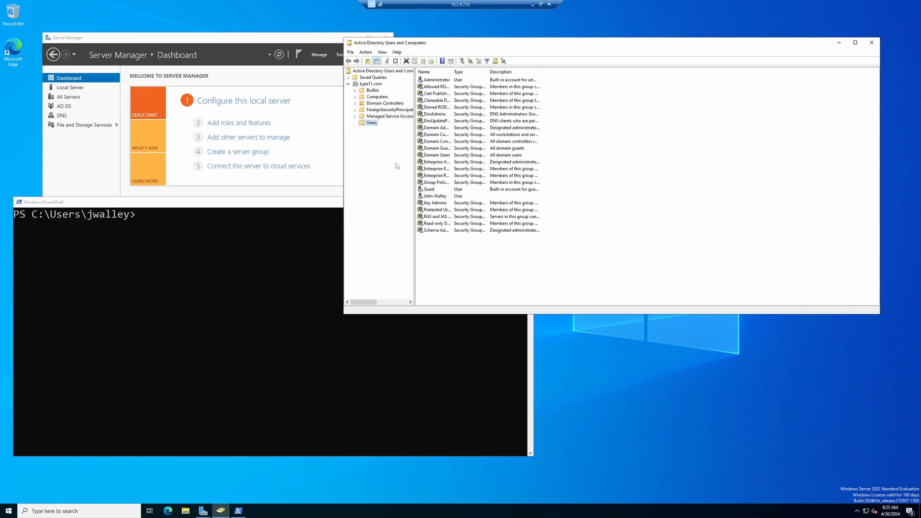
pyautogui.rightClick(442, 266)
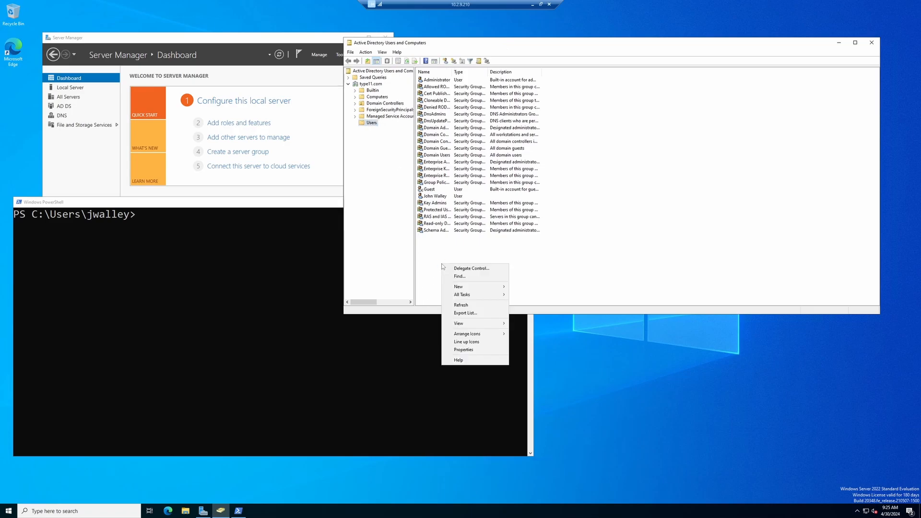
pyautogui.moveTo(460, 289)
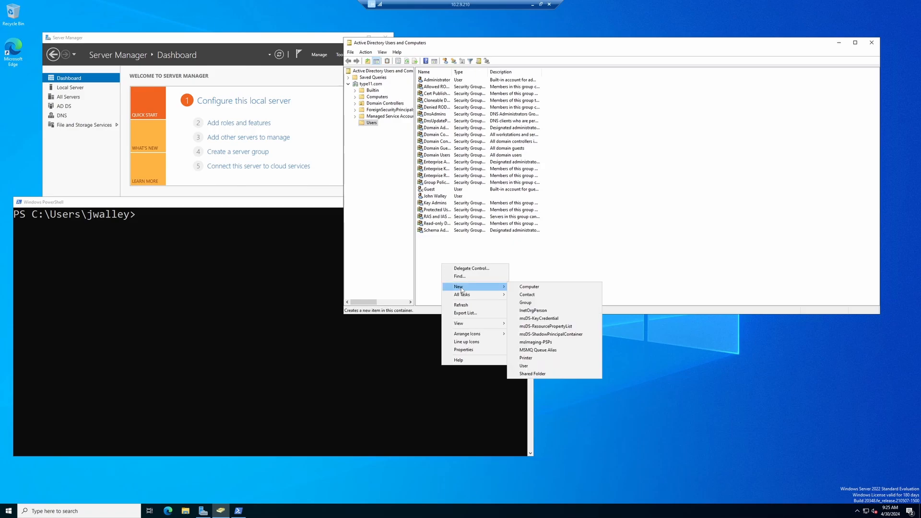
pyautogui.click(525, 303)
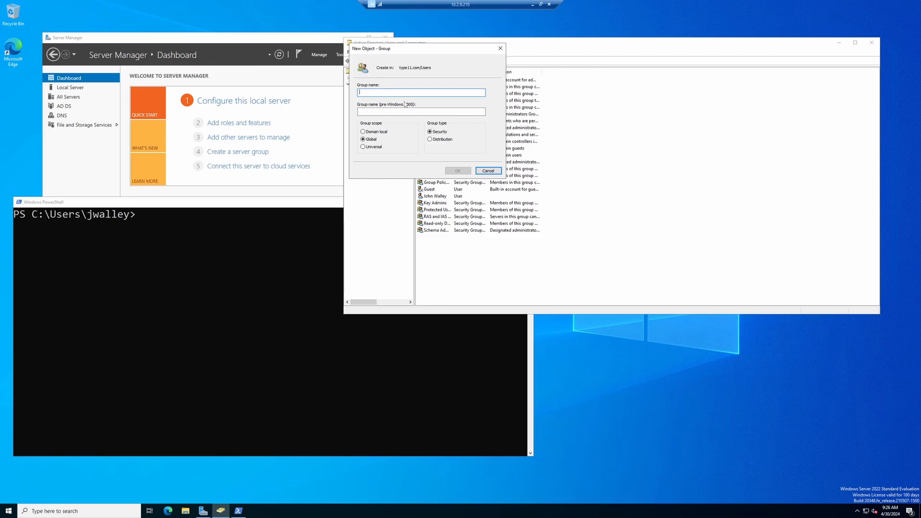
pyautogui.write('ot-admins')
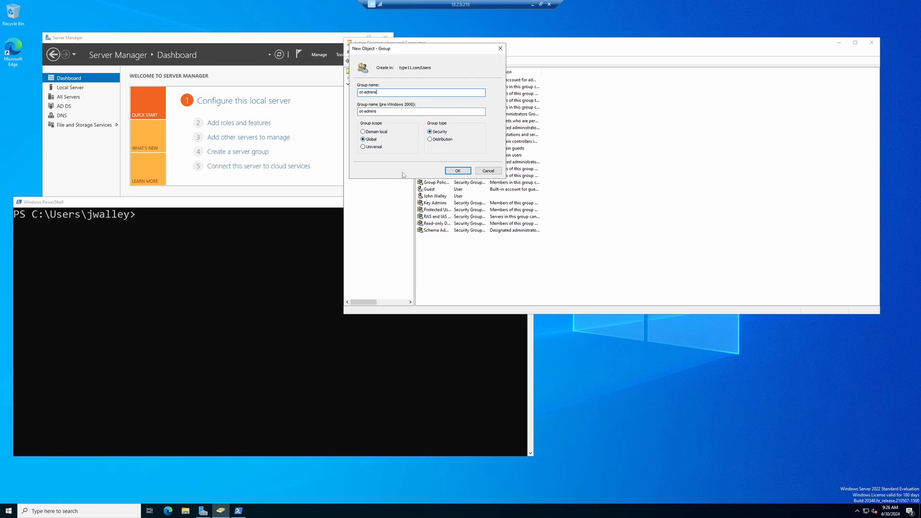
pyautogui.click(452, 171)
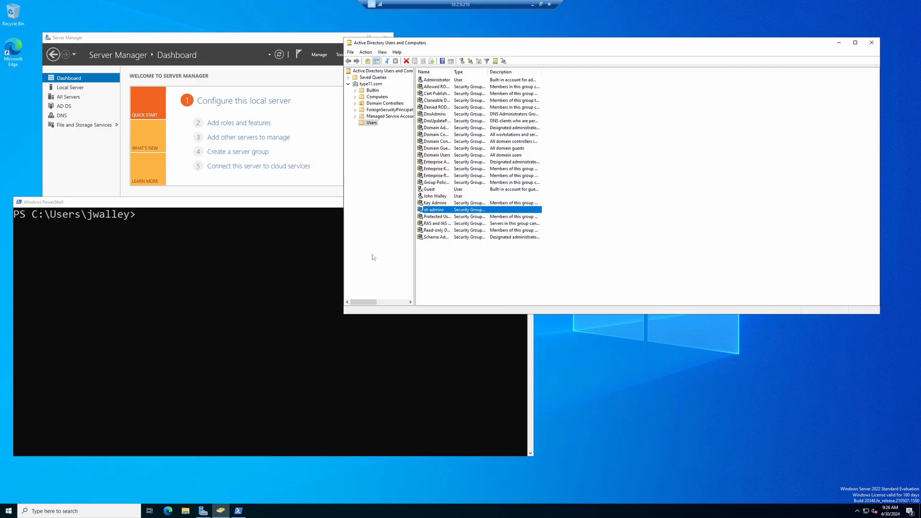
# Add a new group named ot-Securitymanager to the type11.com Users container
pyautogui.rightClick(456, 260)
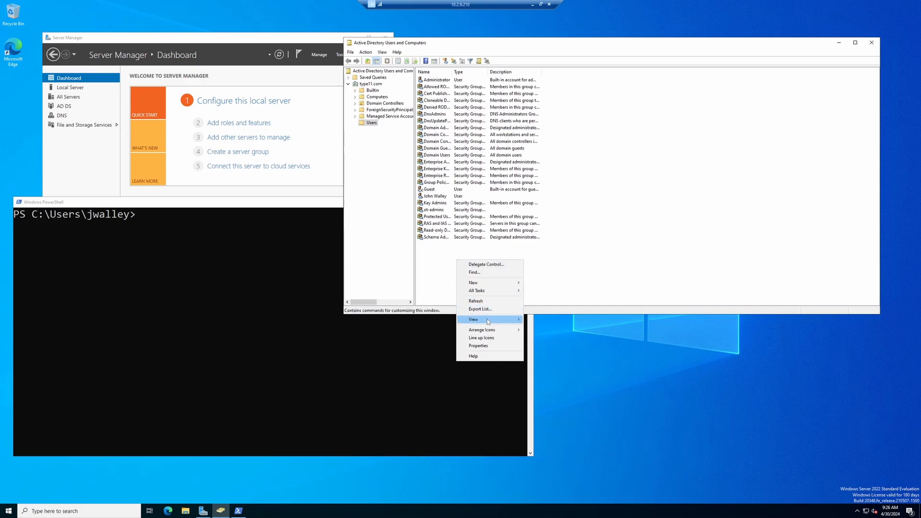
pyautogui.moveTo(487, 288)
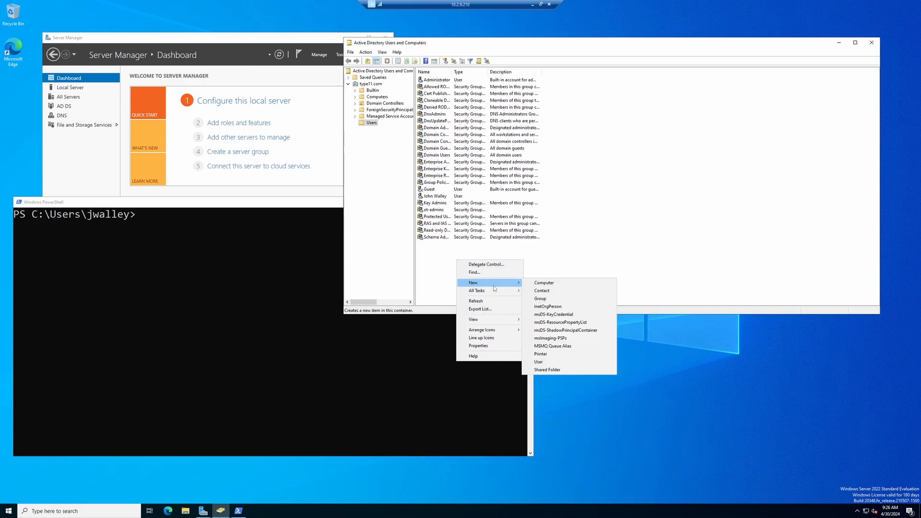
pyautogui.click(544, 300)
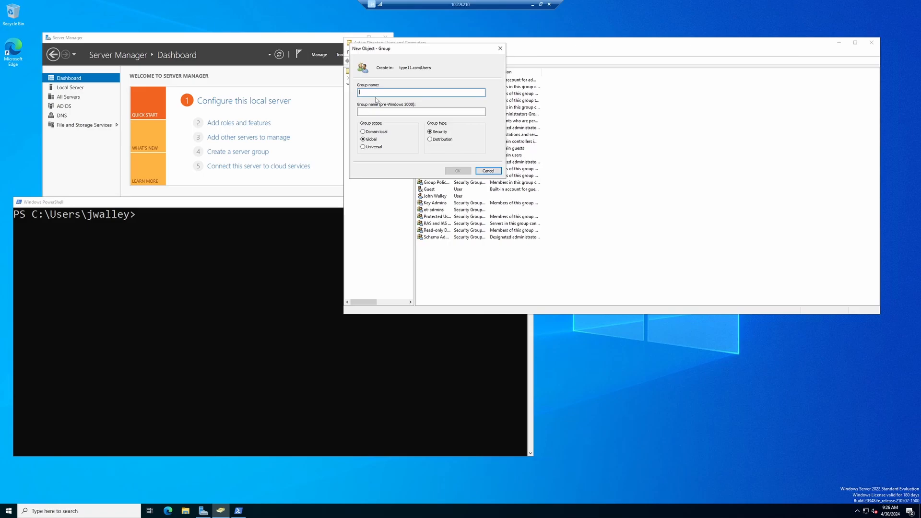
pyautogui.write('ot-Securitymanager')
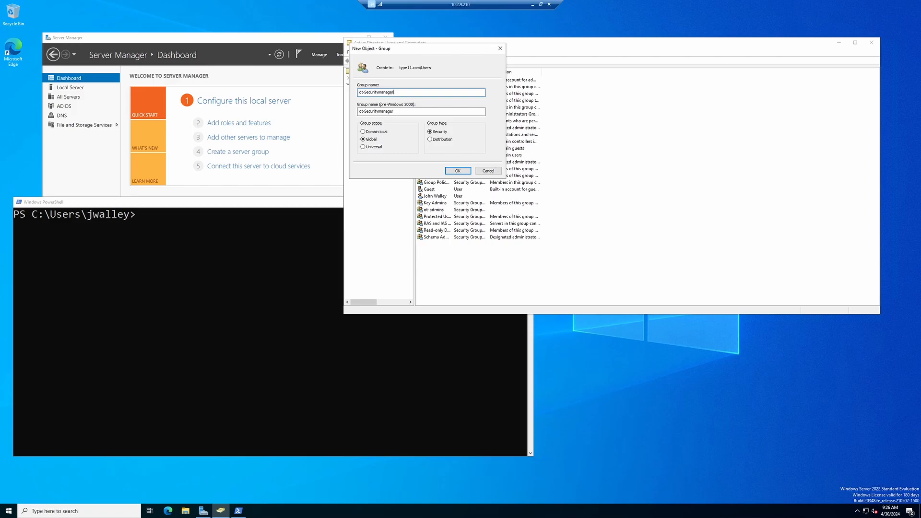
pyautogui.click(457, 171)
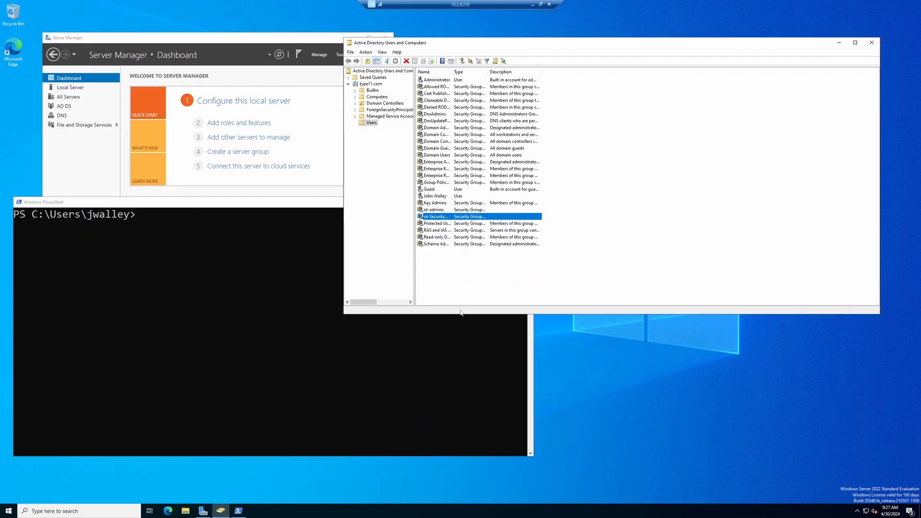
# Create the ot-readonly group in Users, then select the demo user account
pyautogui.rightClick(436, 268)
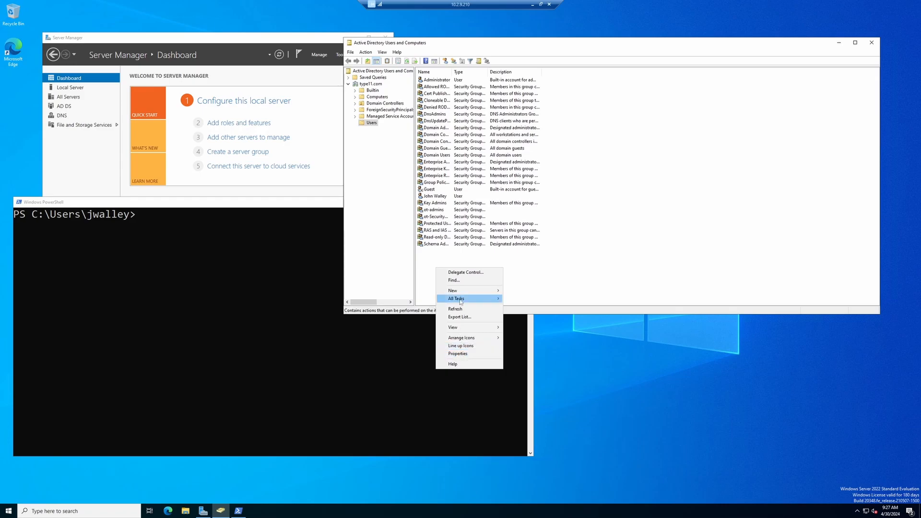
pyautogui.moveTo(475, 293)
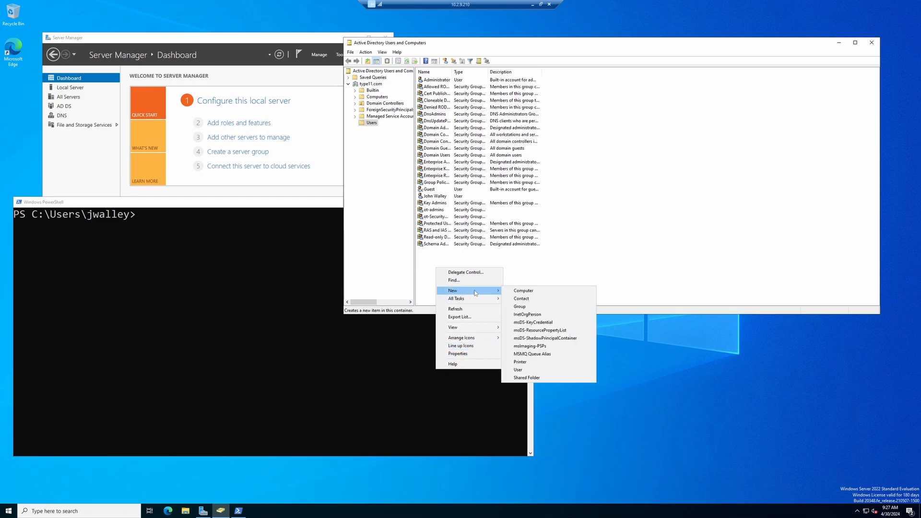
pyautogui.click(528, 307)
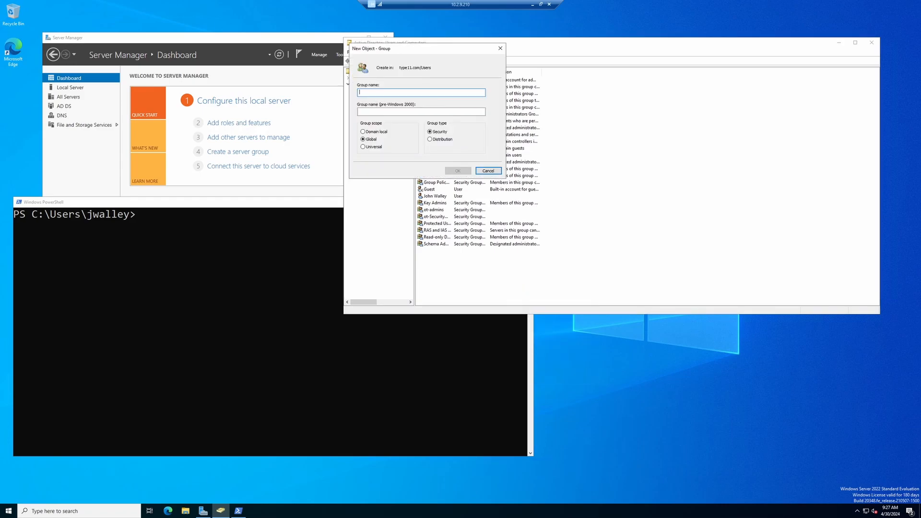
pyautogui.write('ot-readonly')
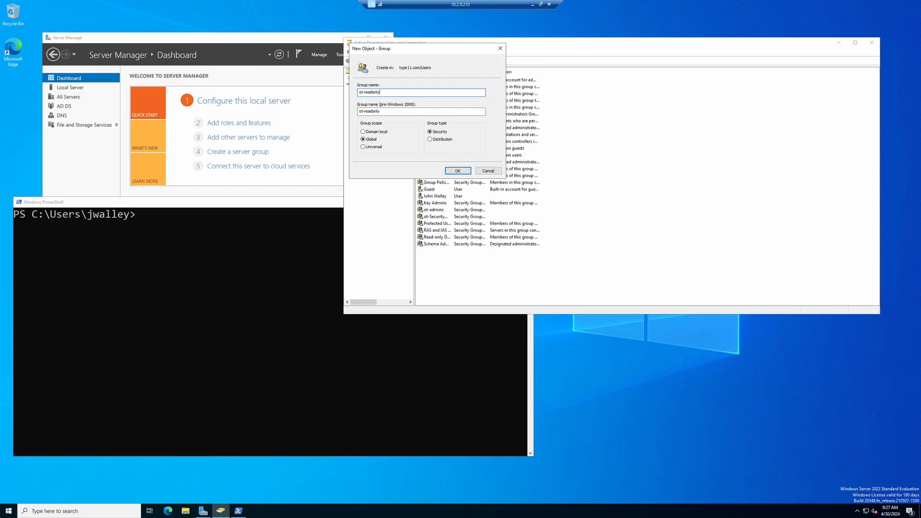
pyautogui.click(458, 171)
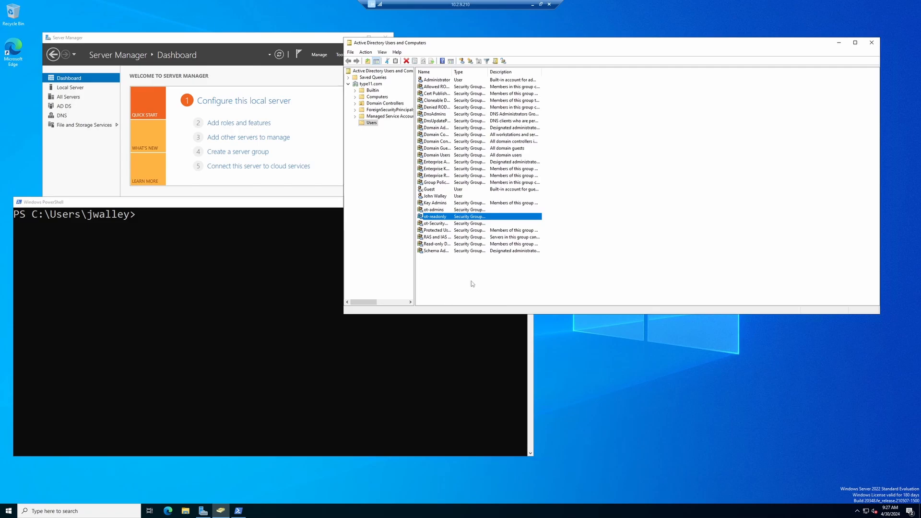
pyautogui.click(441, 197)
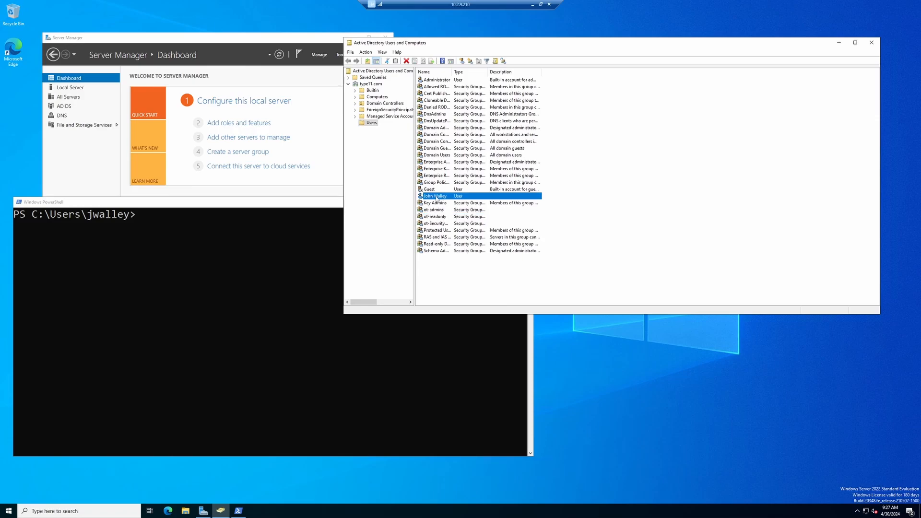
# Add ot-admins to the demo user's Member Of list and apply the change
pyautogui.doubleClick(437, 197)
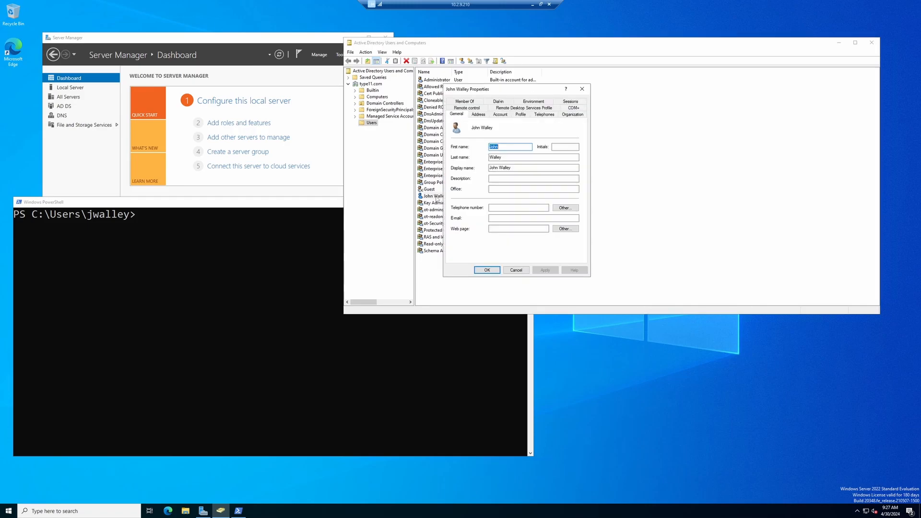
pyautogui.click(464, 102)
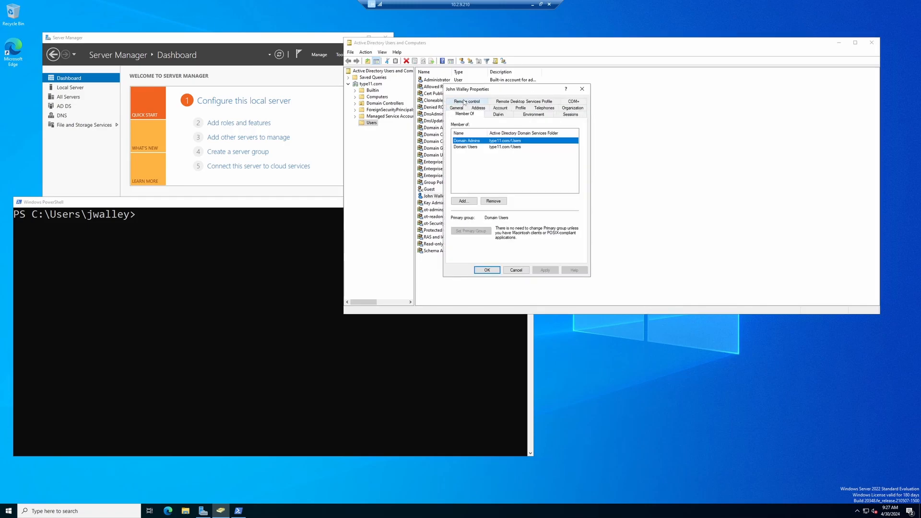
pyautogui.click(463, 201)
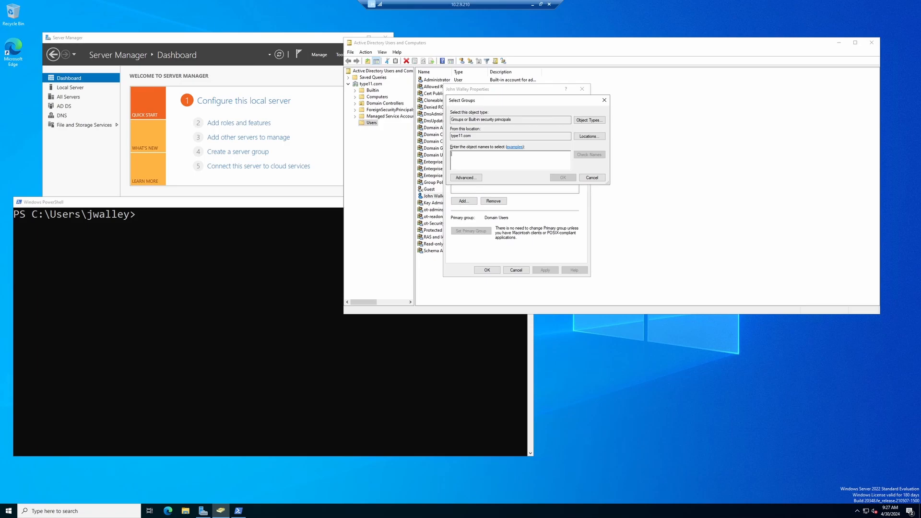
pyautogui.write('ot')
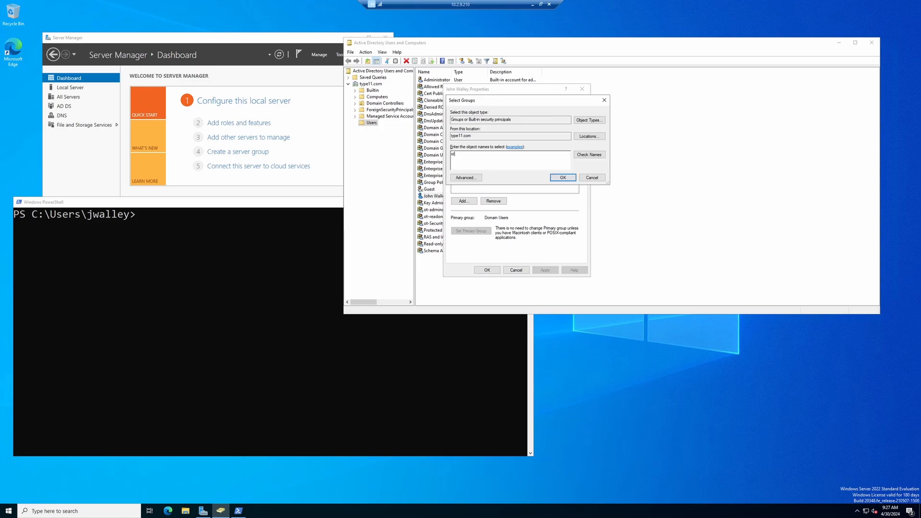
pyautogui.write('-admins')
pyautogui.click(580, 155)
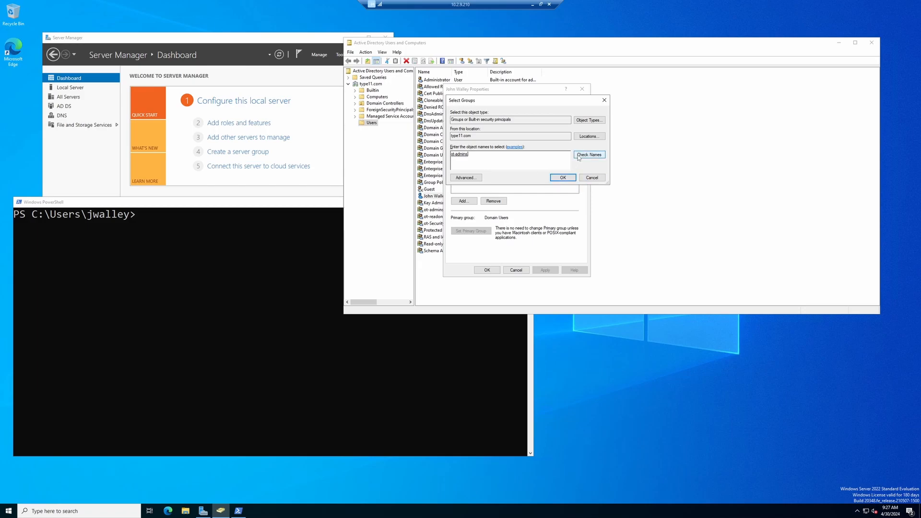
pyautogui.click(561, 178)
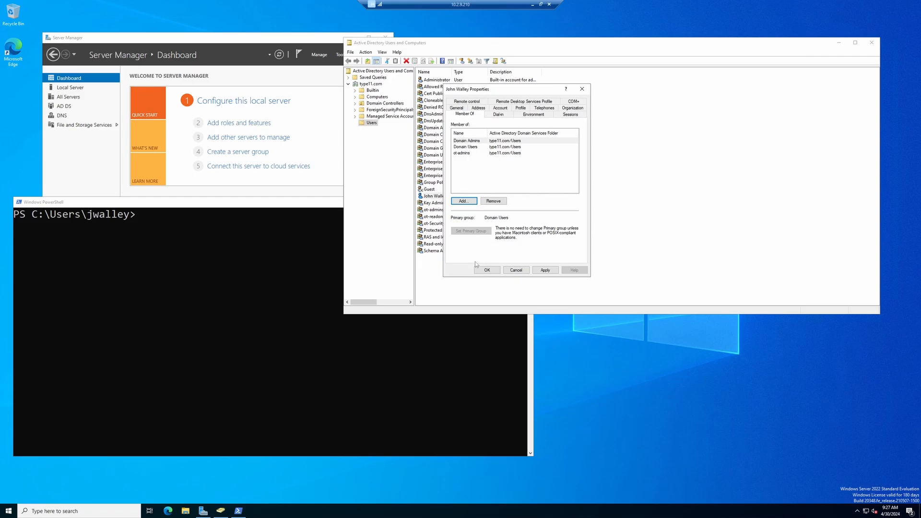
pyautogui.click(545, 270)
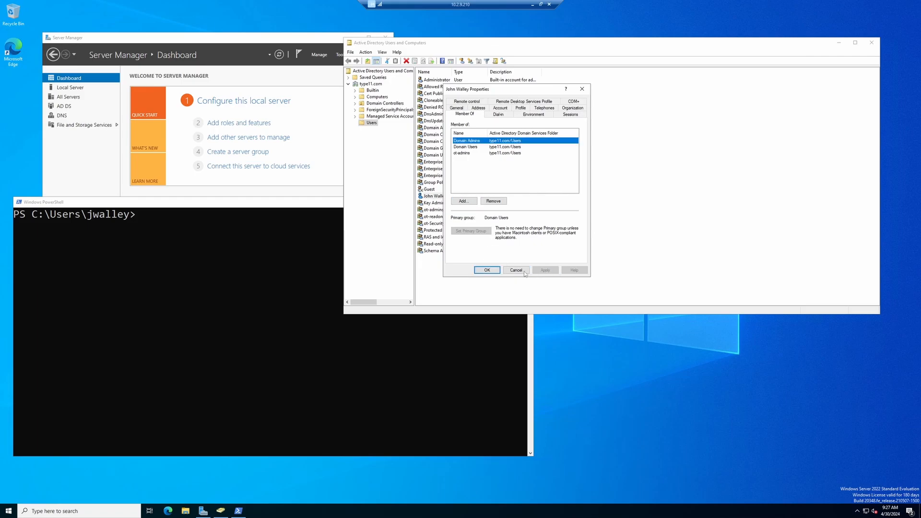
pyautogui.click(487, 270)
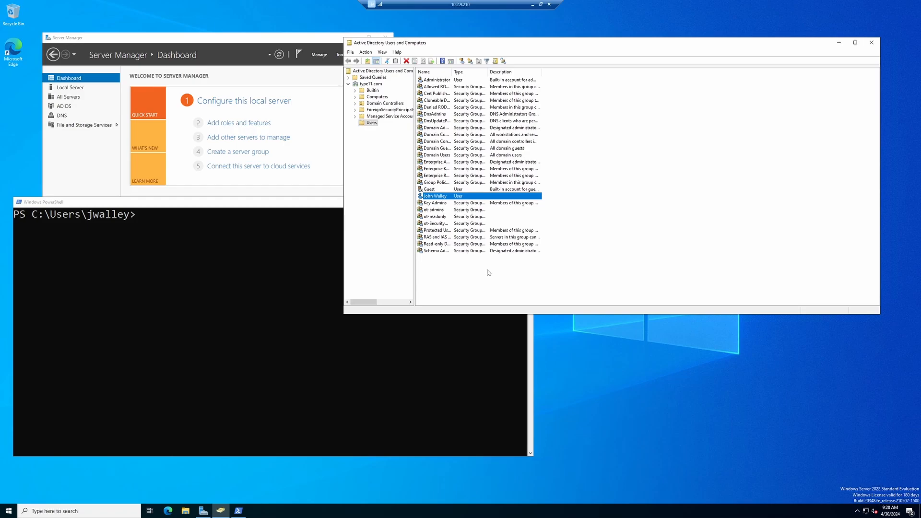
# Run ipconfig to confirm IPv4 10.2.9.210, then show Server Manager's DNS page
pyautogui.click(207, 305)
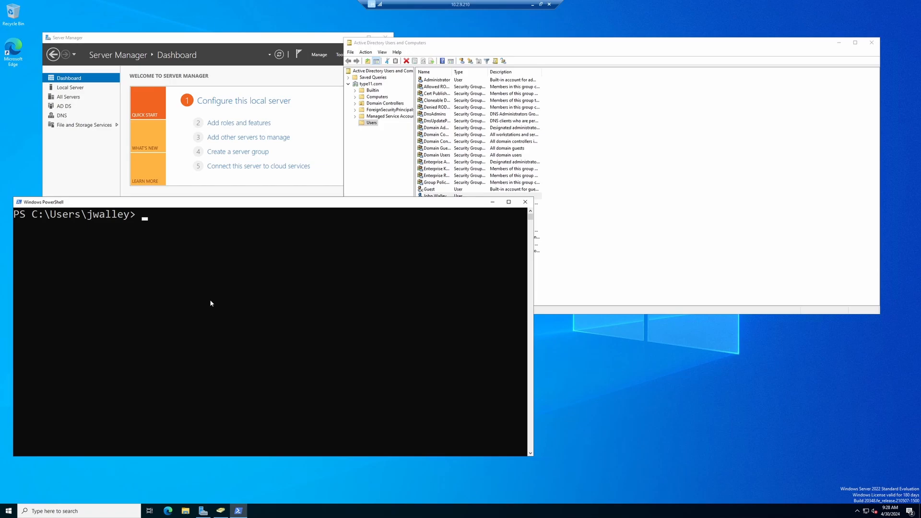
pyautogui.write('ipconfig')
pyautogui.press('Return')
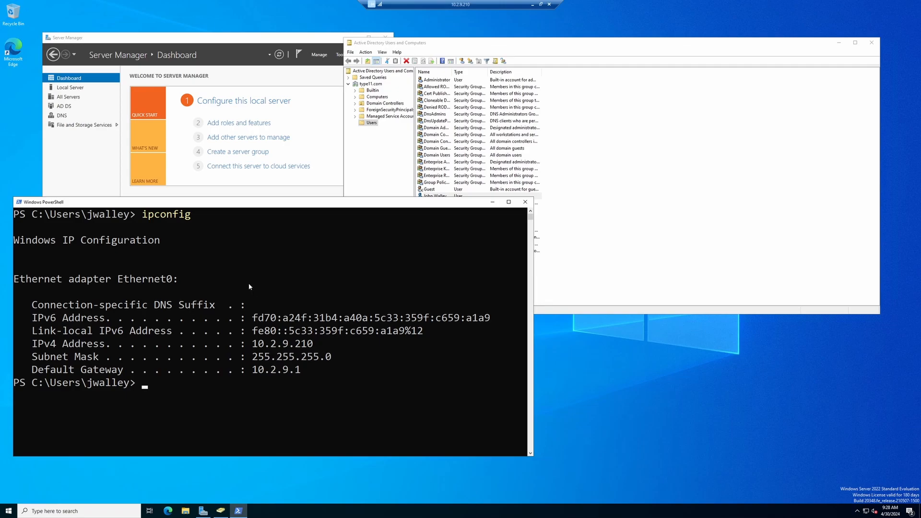
pyautogui.click(110, 42)
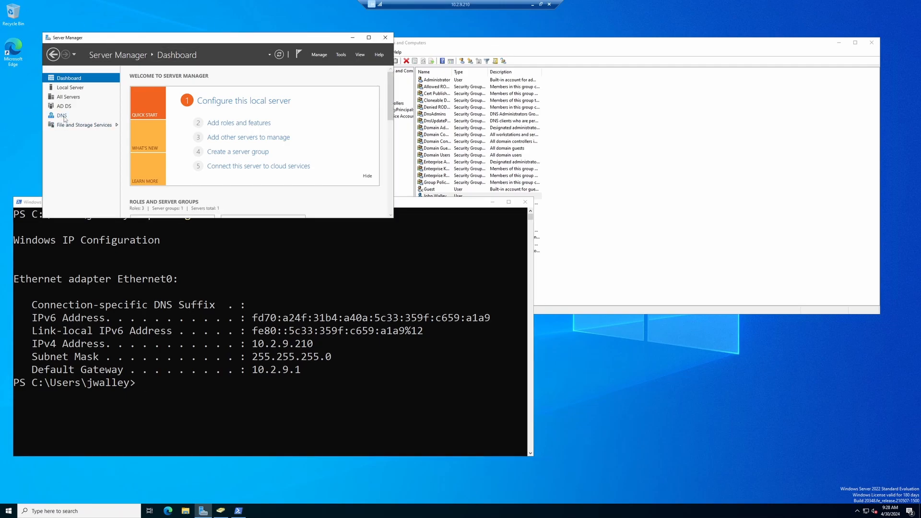
pyautogui.click(62, 116)
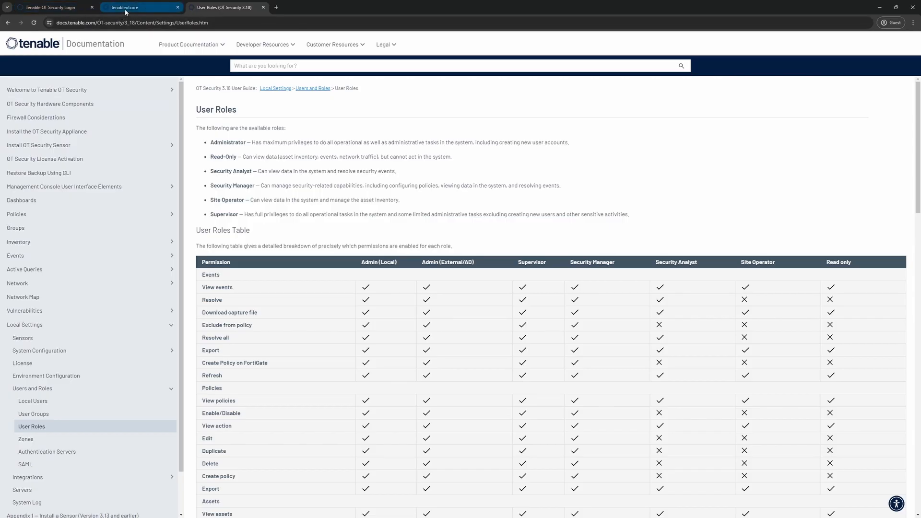
# Log in to Tenable Core as admin and view nic0 details (10.2.9.201/24, DNS 10.2.9.210)
pyautogui.click(139, 7)
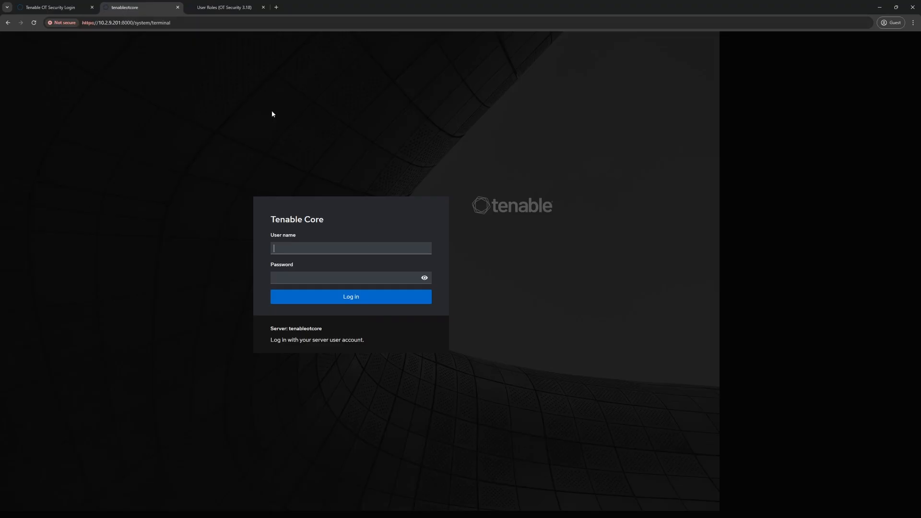
pyautogui.write('admin')
pyautogui.press('Tab')
pyautogui.write('************')
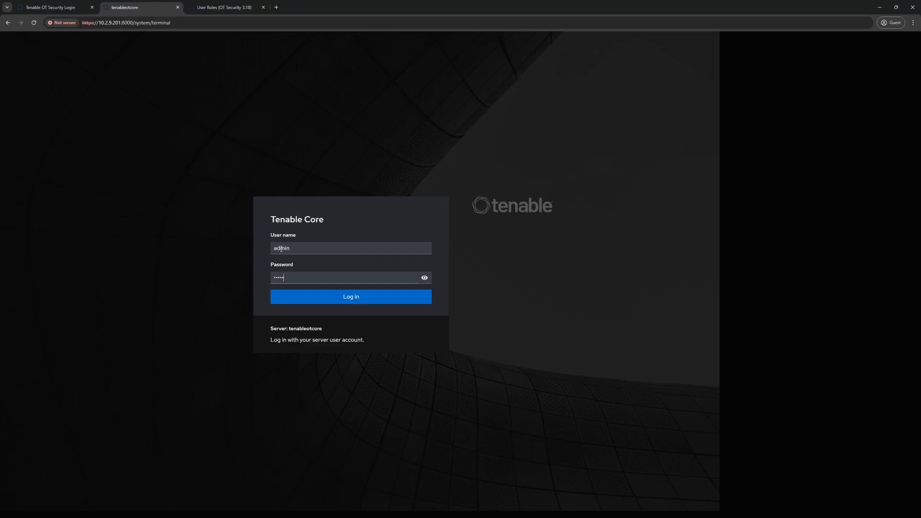
pyautogui.write('*')
pyautogui.press('Return')
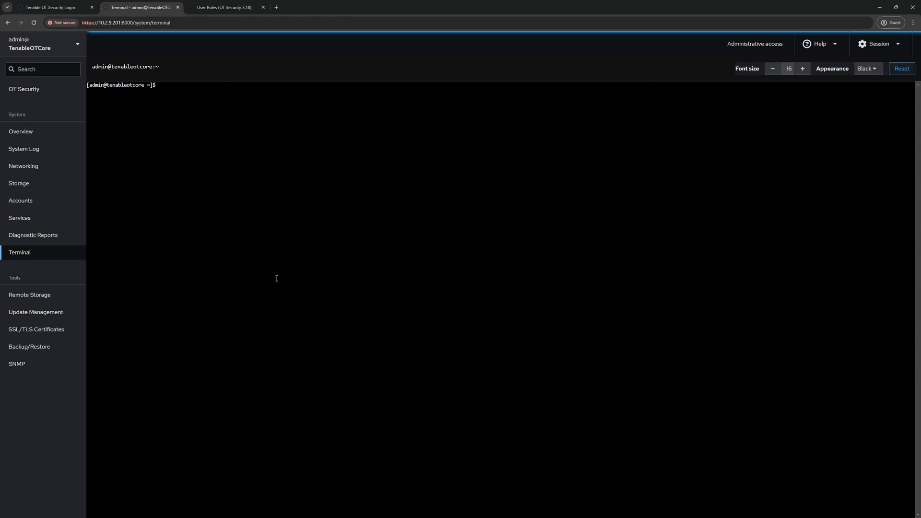
pyautogui.click(23, 169)
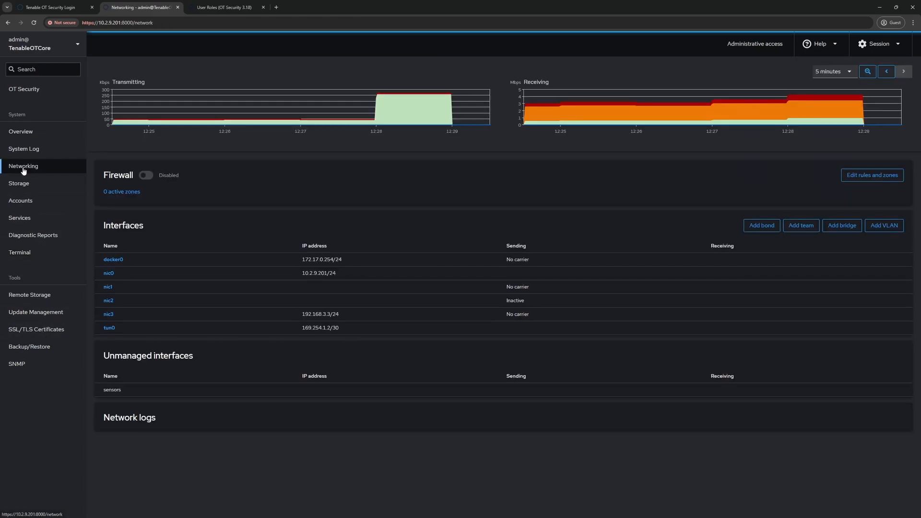
pyautogui.click(109, 274)
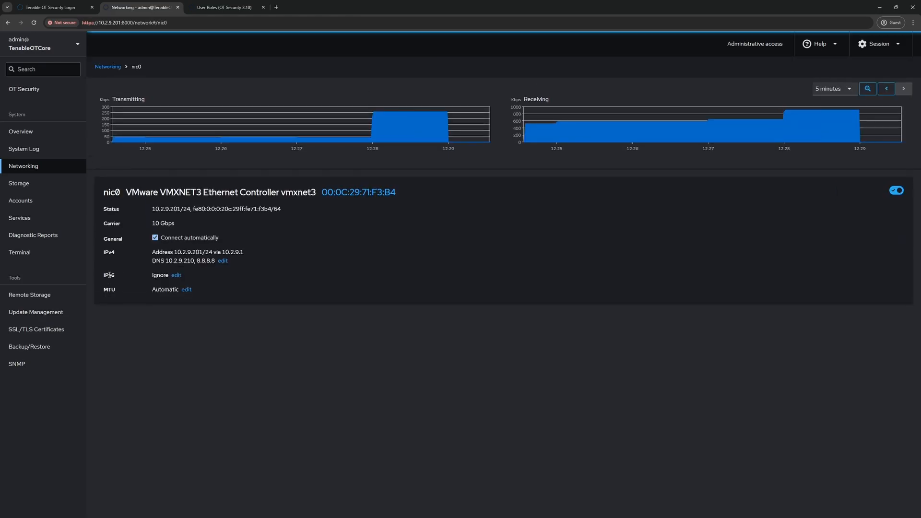
pyautogui.click(223, 262)
pyautogui.click(443, 202)
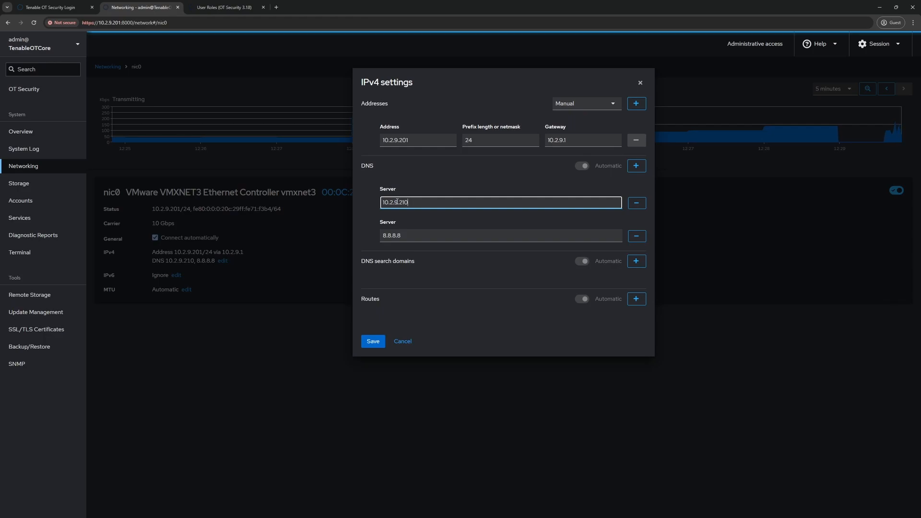
pyautogui.click(407, 237)
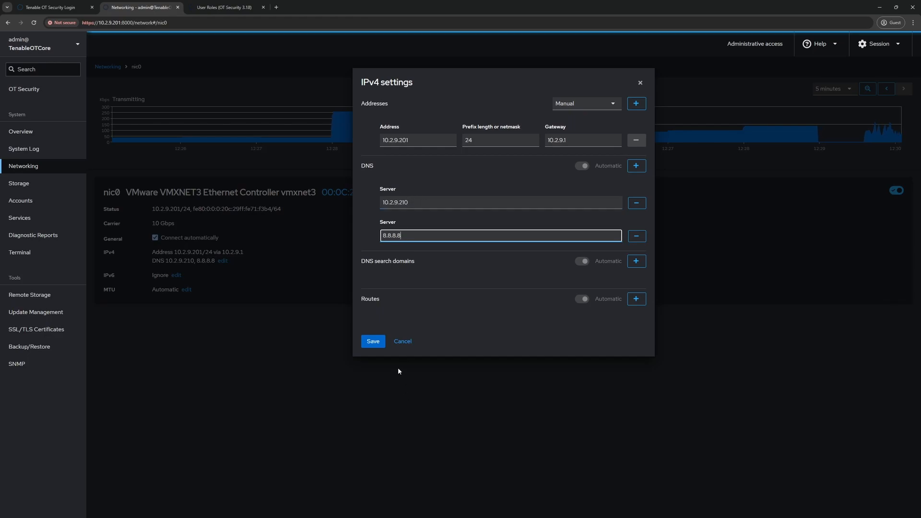
pyautogui.click(640, 83)
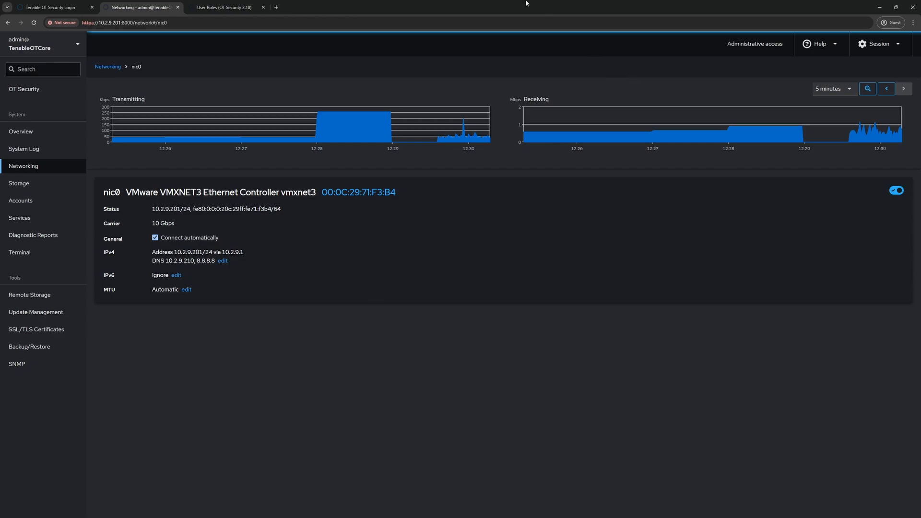
pyautogui.click(51, 7)
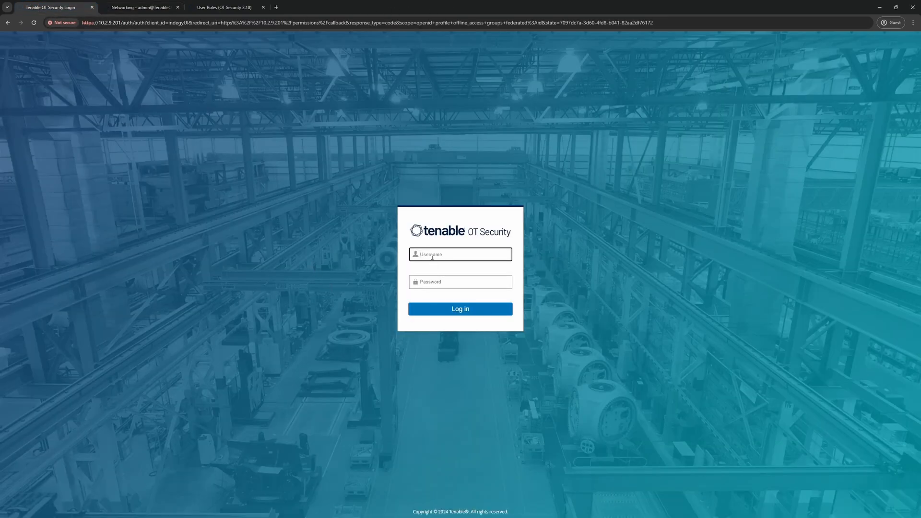
# Sign in to Tenable OT Security as otadmin
pyautogui.write('otadmin')
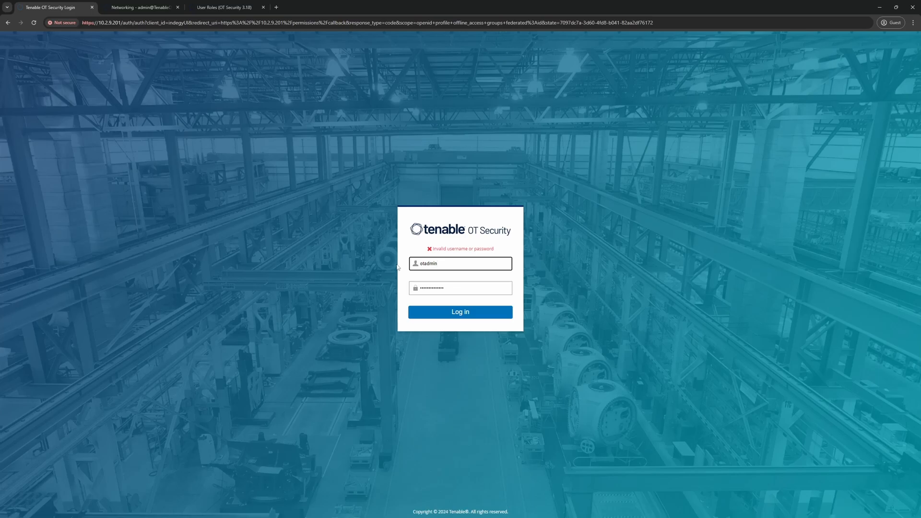
pyautogui.press('Tab')
pyautogui.write('••••••••••••')
pyautogui.press('Return')
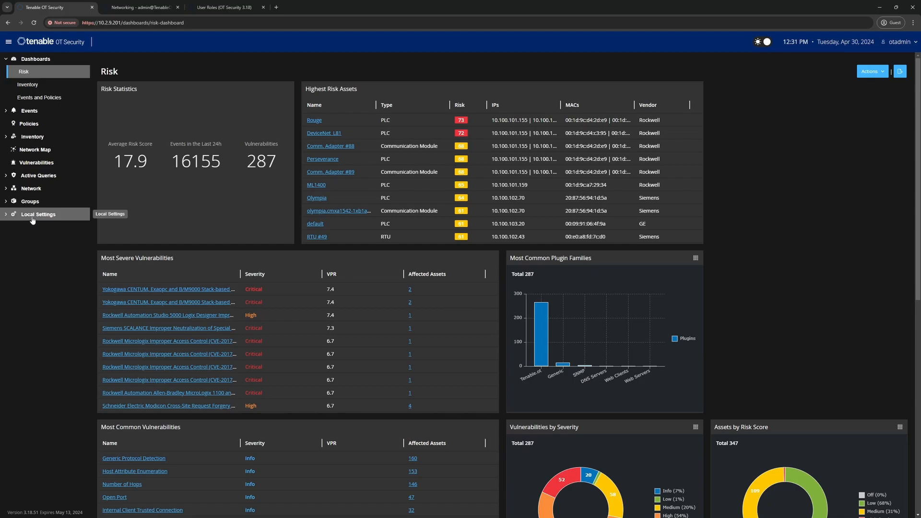
# Go to Local Settings > Users Management > Authentication Servers and add a new server
pyautogui.click(32, 219)
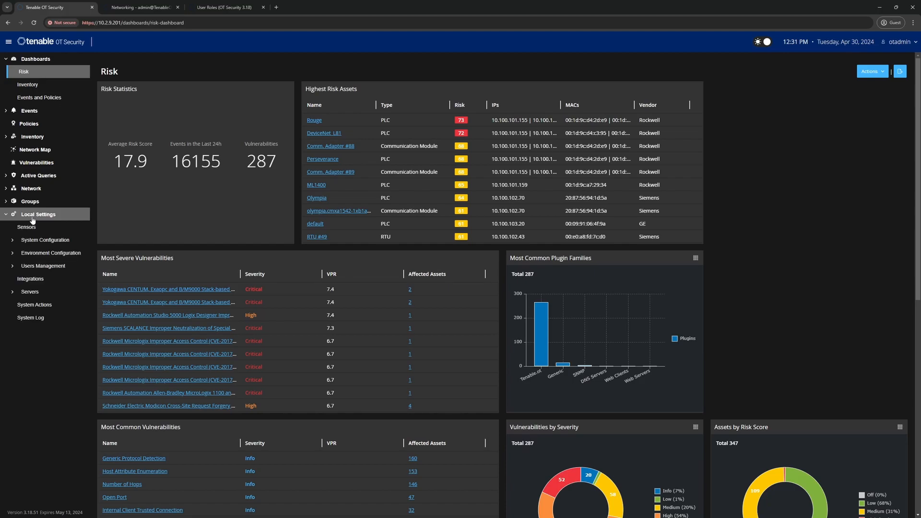
pyautogui.click(39, 267)
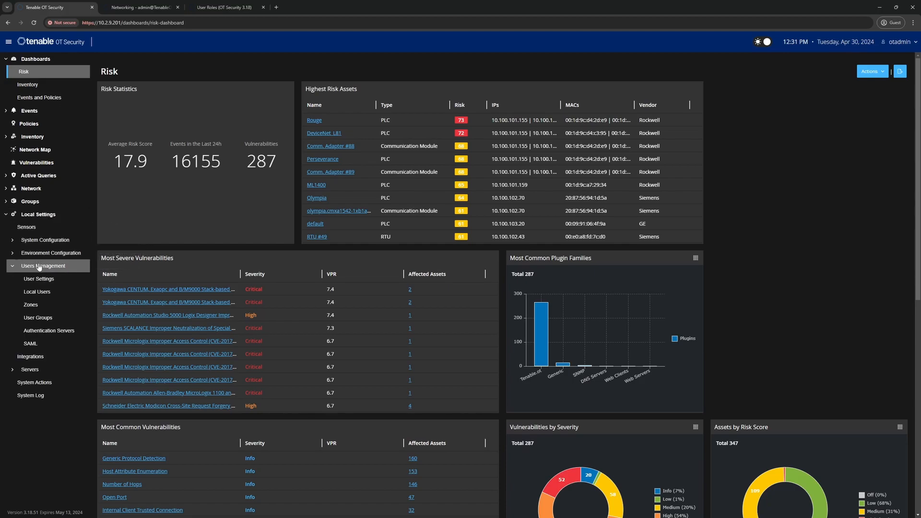
pyautogui.click(52, 332)
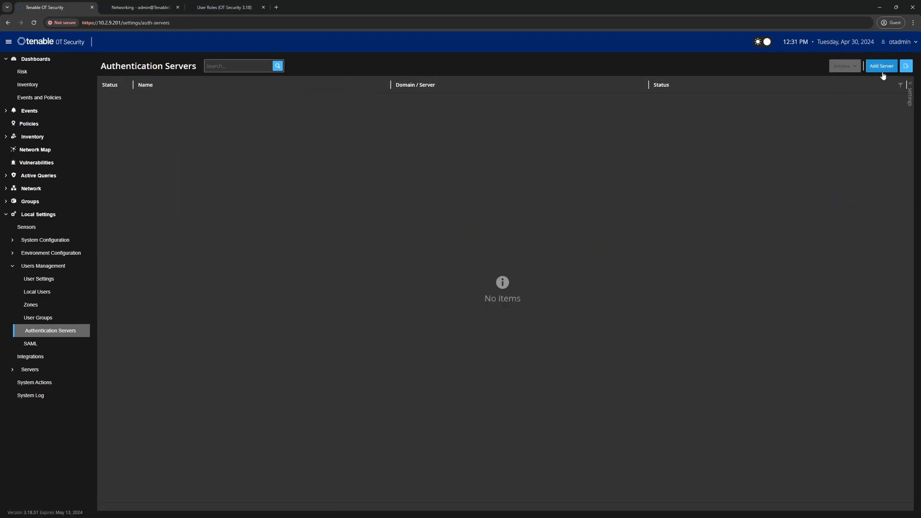
pyautogui.click(881, 67)
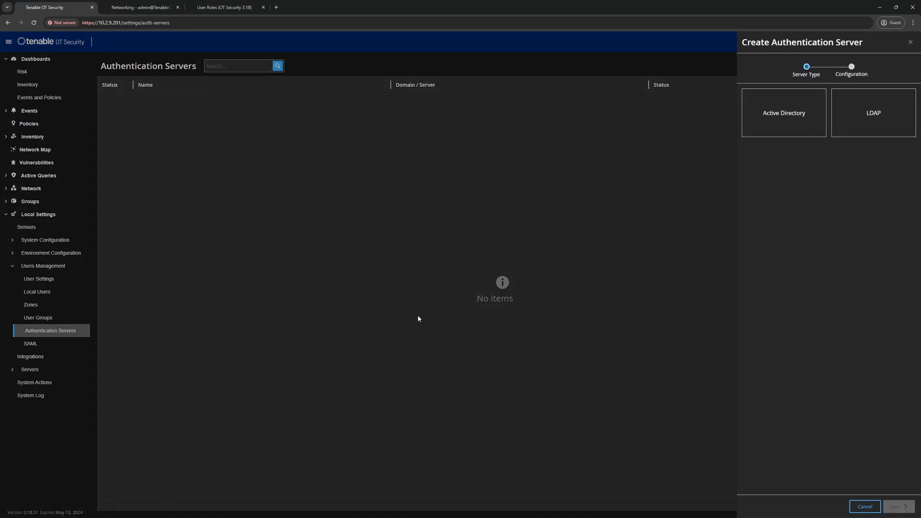
# Choose Active Directory and enter name WindowsAD and domain type11.com
pyautogui.click(781, 124)
pyautogui.click(896, 506)
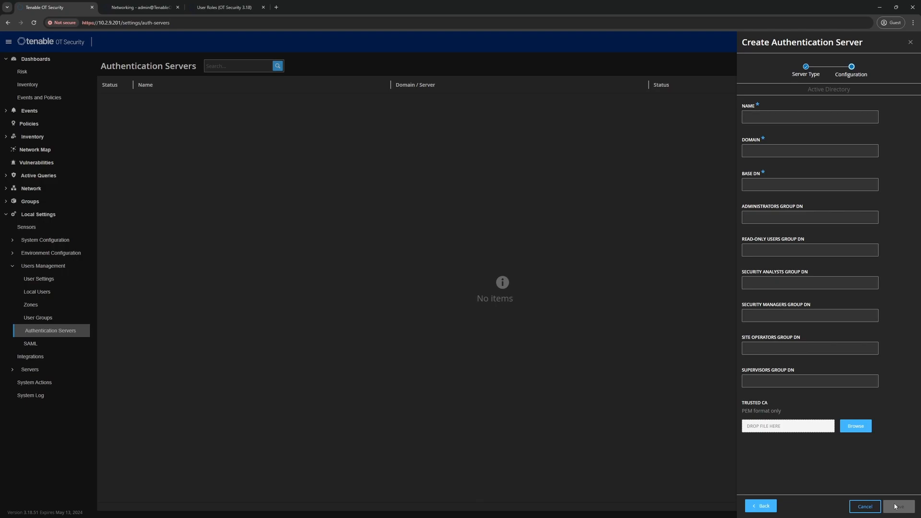
pyautogui.click(771, 117)
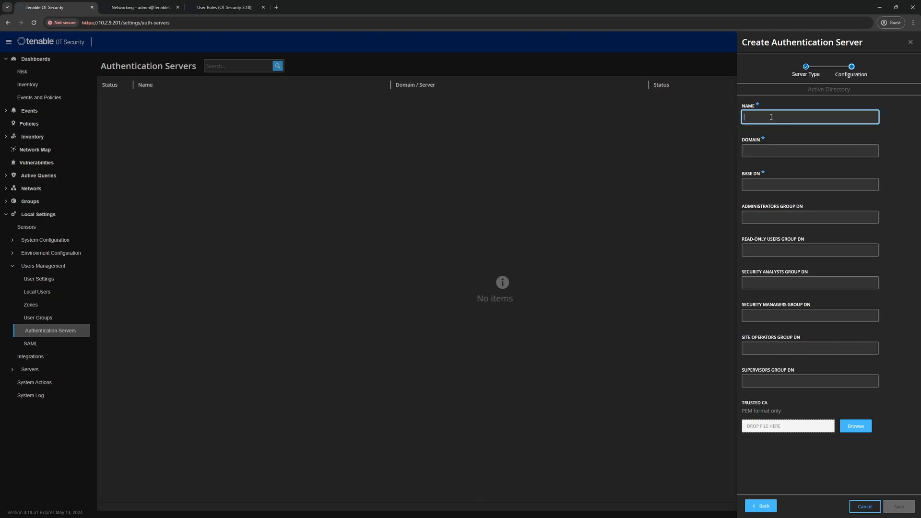
pyautogui.write('Dom')
pyautogui.press('BackSpace')
pyautogui.press('BackSpace')
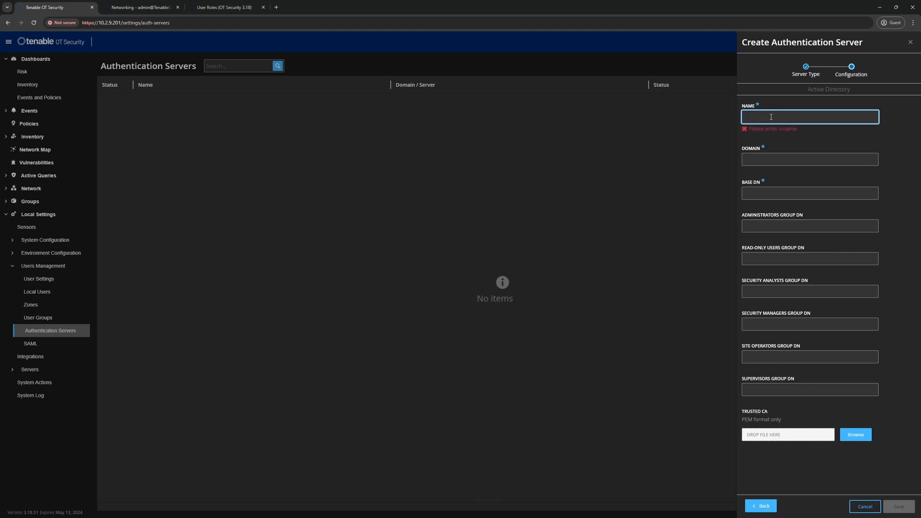
pyautogui.write('WindowsAD')
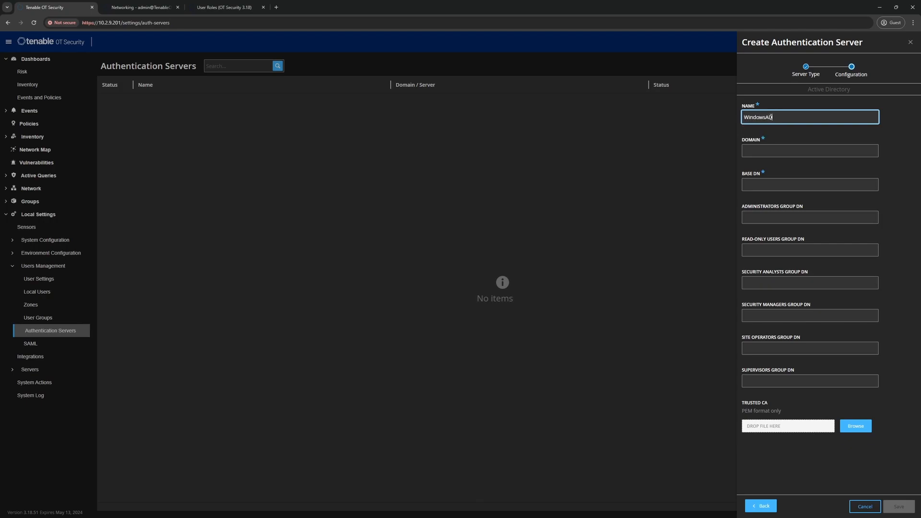
pyautogui.click(765, 151)
pyautogui.write('type11')
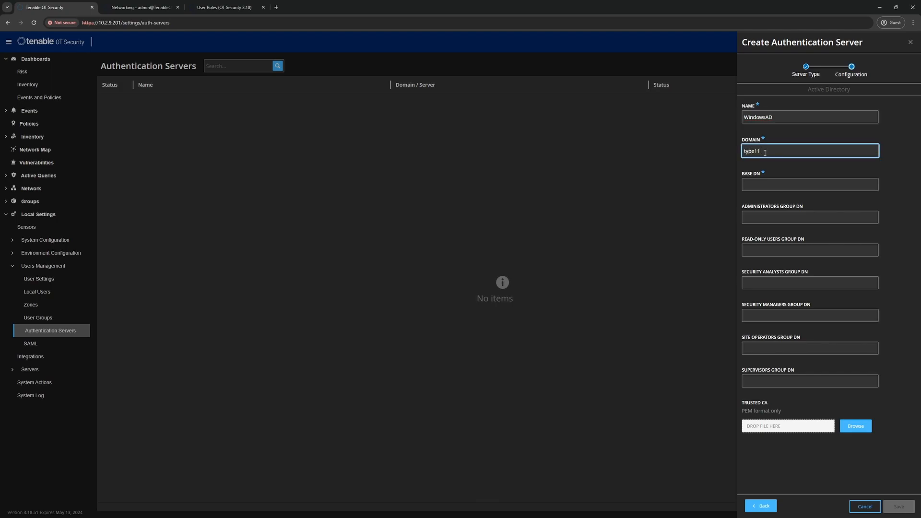
pyautogui.write('.com')
pyautogui.click(766, 185)
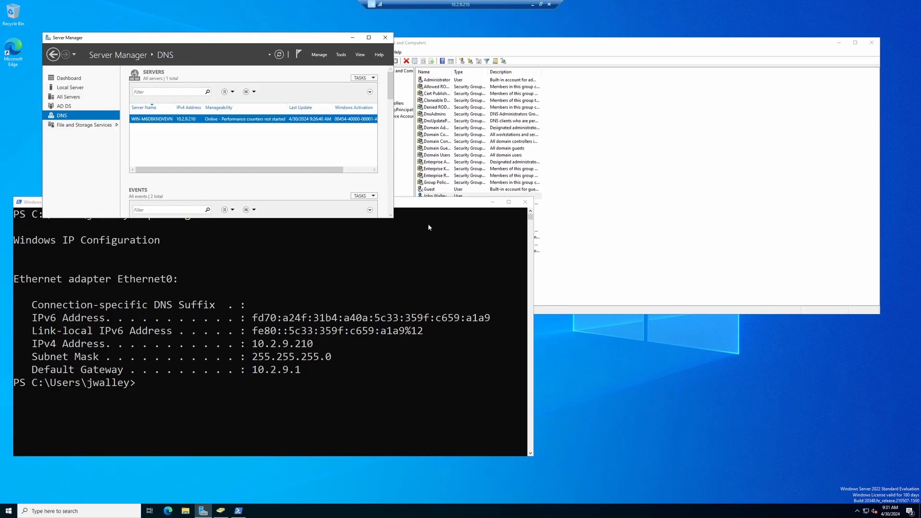
# Clear PowerShell and rerun the Get-ADUser query showing the user's properties and group memberships
pyautogui.moveTo(434, 206); pyautogui.dragTo(580, 134)
pyautogui.click(420, 339)
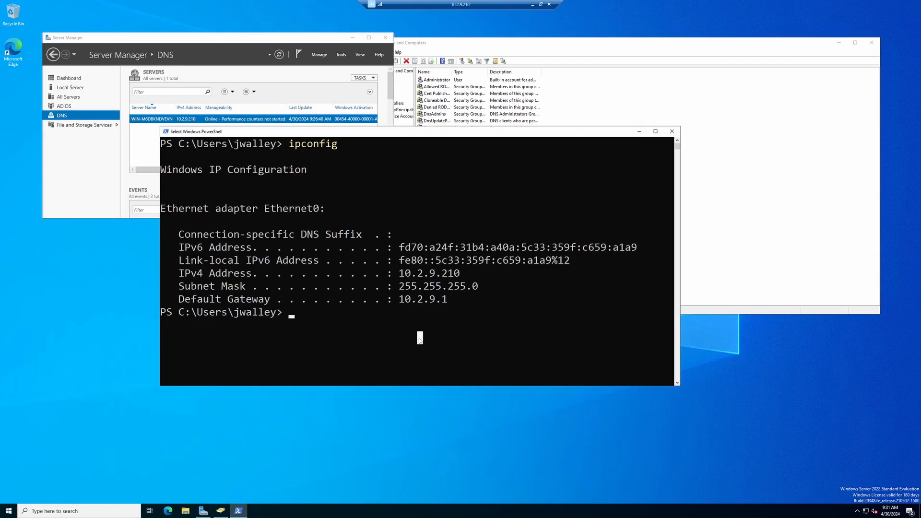
pyautogui.write('clear')
pyautogui.press('Return')
pyautogui.press('Up')
pyautogui.press('Up')
pyautogui.press('Up')
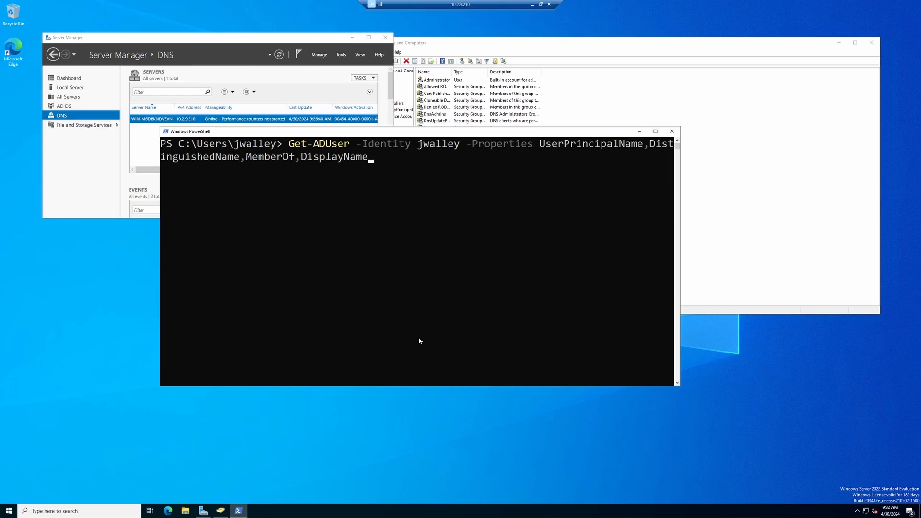
pyautogui.press('Return')
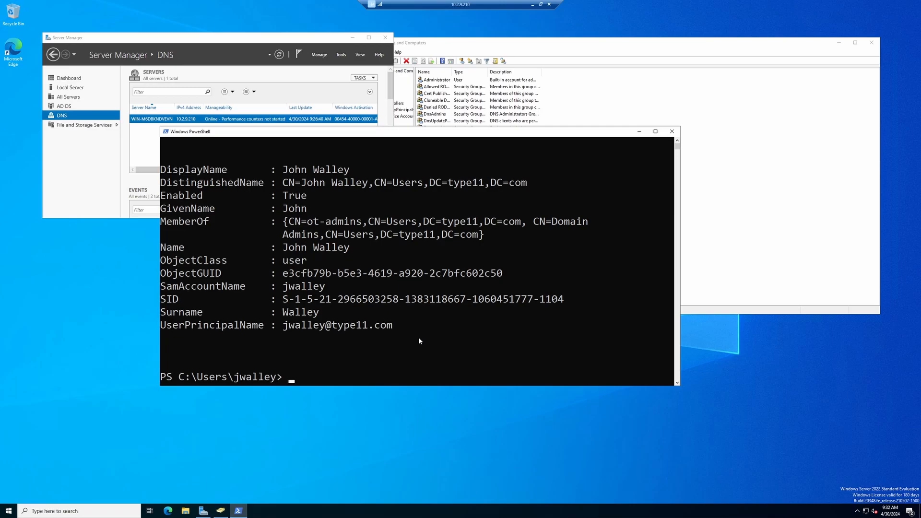
pyautogui.moveTo(680, 250); pyautogui.dragTo(822, 249)
pyautogui.moveTo(357, 133); pyautogui.dragTo(298, 80)
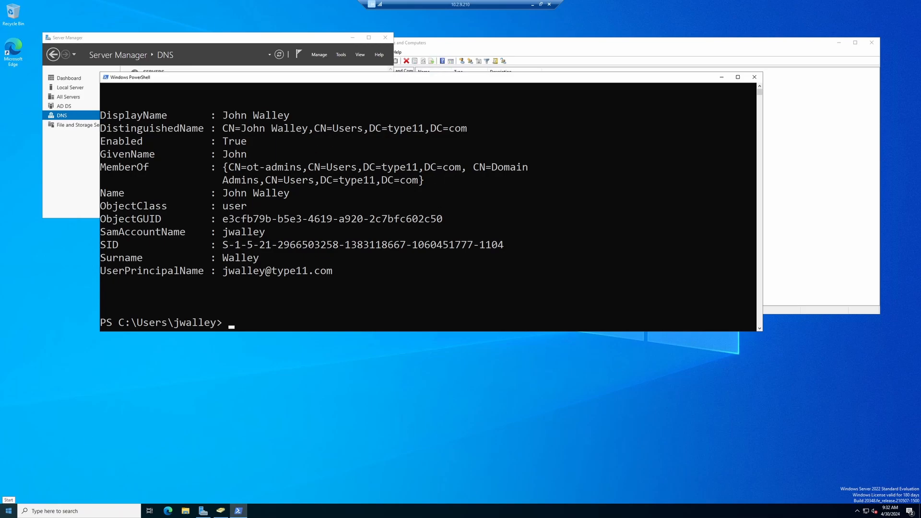
# Paste DC=type11,DC=com into Base DN and copy the full ot-admins group DN
pyautogui.moveTo(363, 167); pyautogui.dragTo(462, 169)
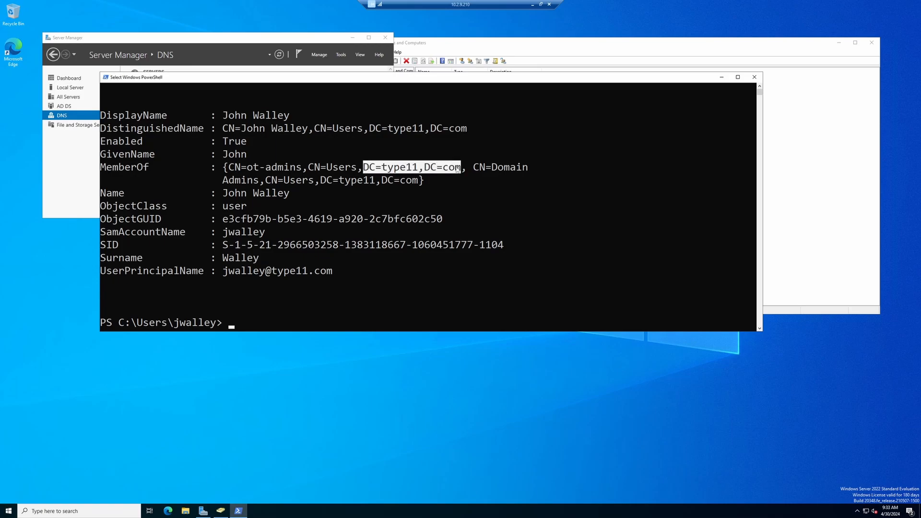
pyautogui.hotkey('ctrl', 'c')
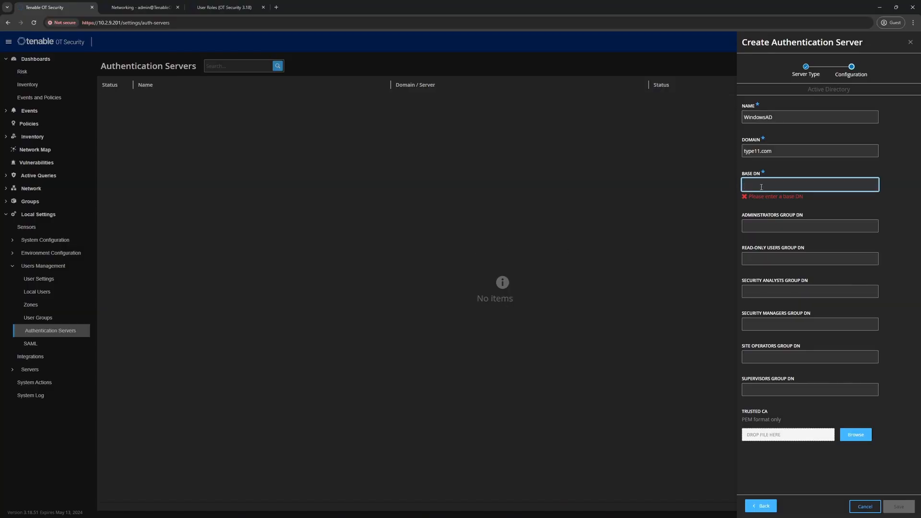
pyautogui.rightClick(762, 189)
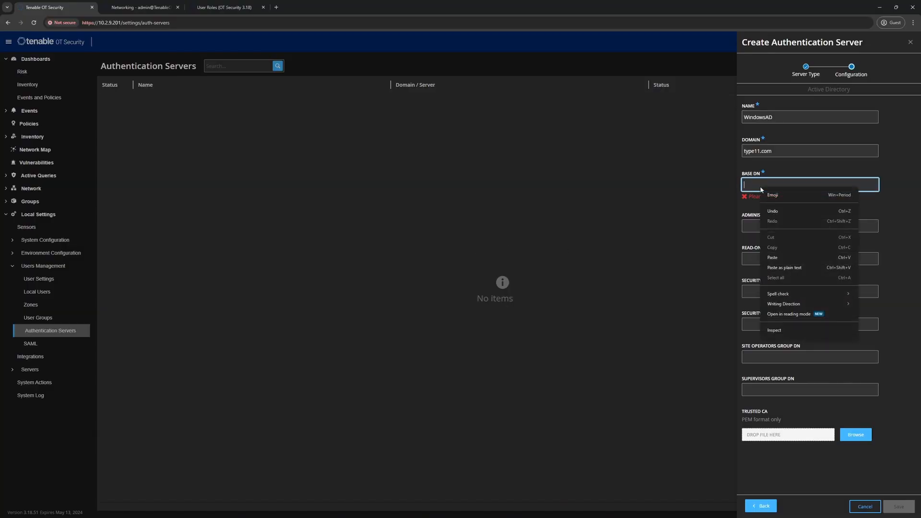
pyautogui.click(780, 259)
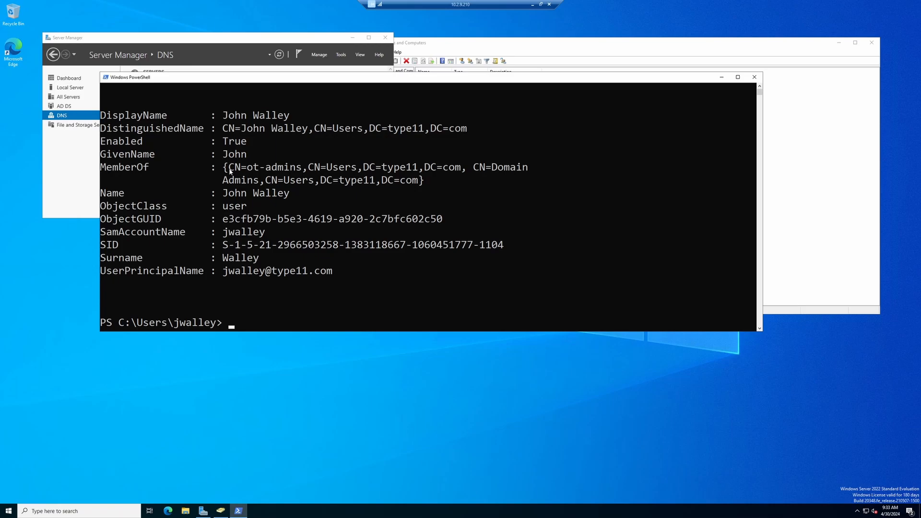
pyautogui.moveTo(228, 171); pyautogui.dragTo(456, 169)
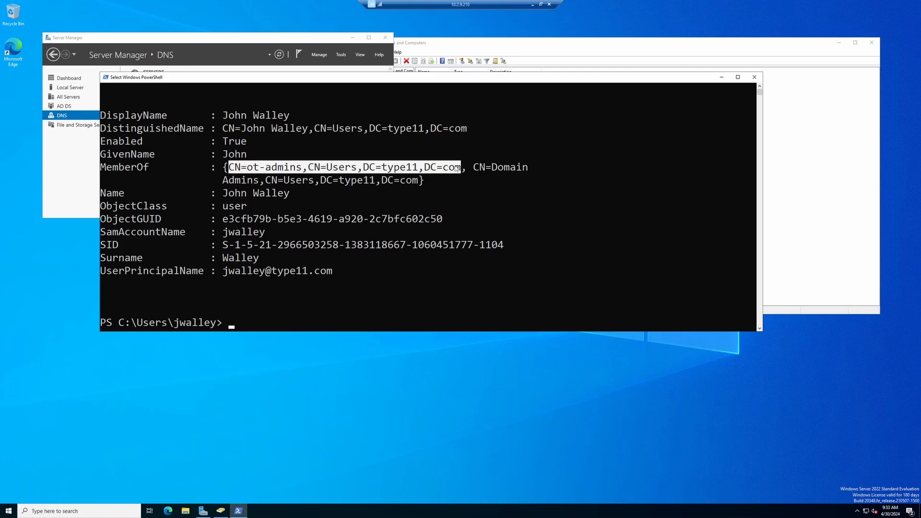
pyautogui.rightClick(430, 170)
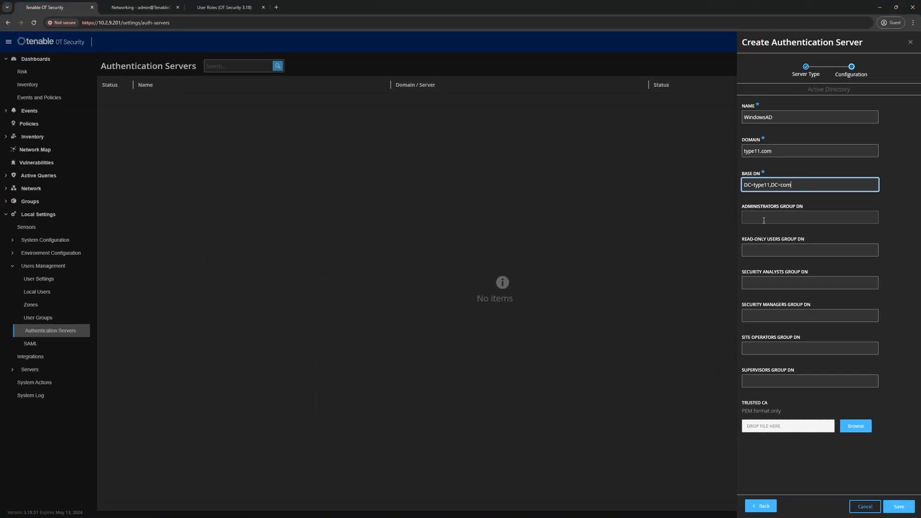
# Paste the group DN into the Administrators, Read-Only and Security Managers Group DN fields
pyautogui.click(761, 218)
pyautogui.rightClick(761, 219)
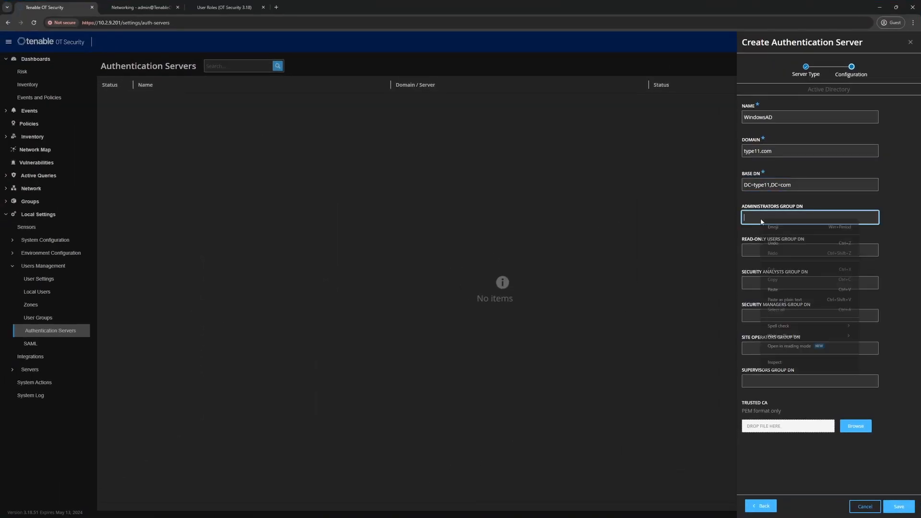
pyautogui.click(783, 299)
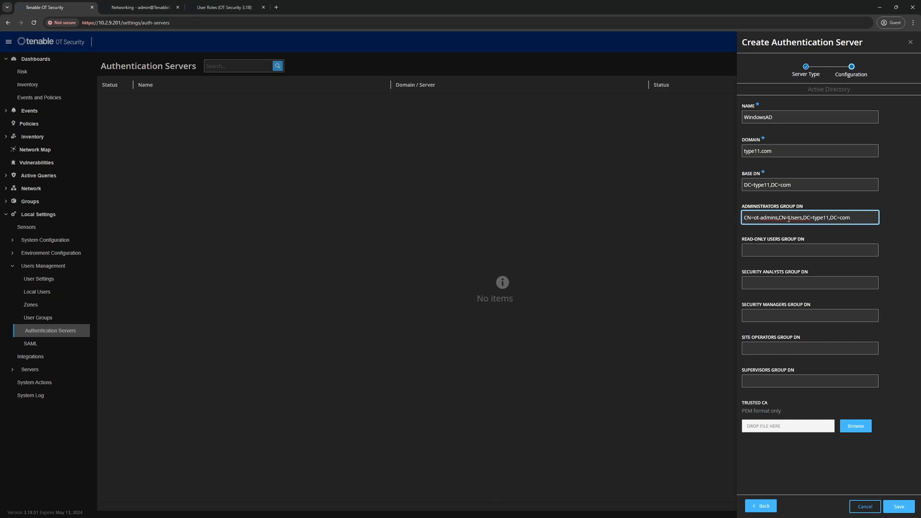
pyautogui.click(761, 251)
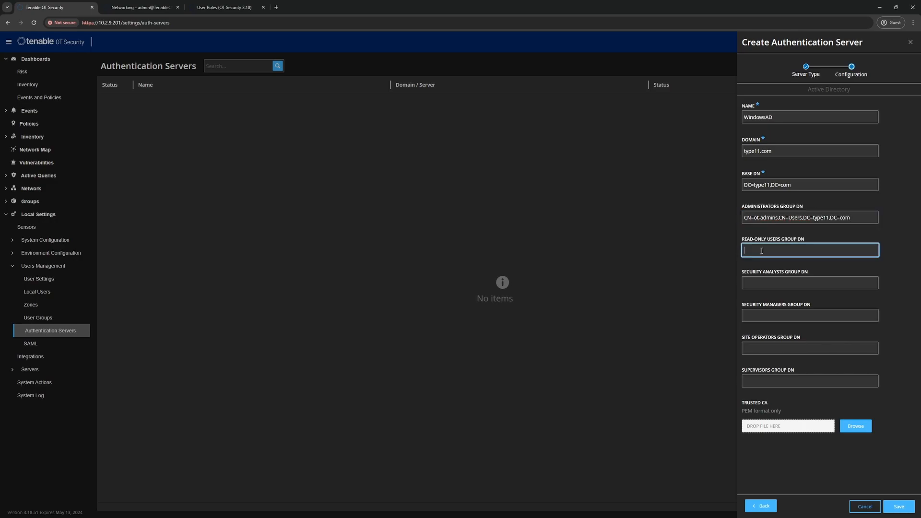
pyautogui.rightClick(761, 250)
pyautogui.click(774, 322)
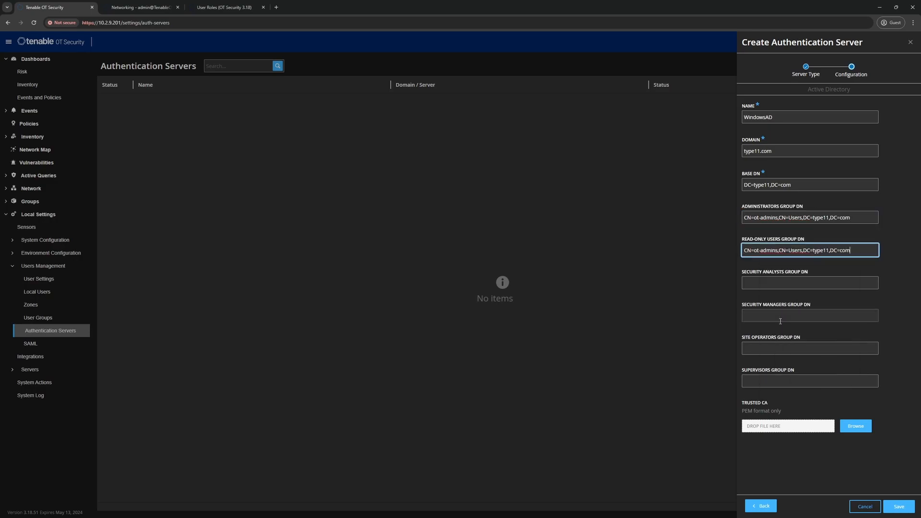
pyautogui.click(757, 315)
pyautogui.rightClick(757, 315)
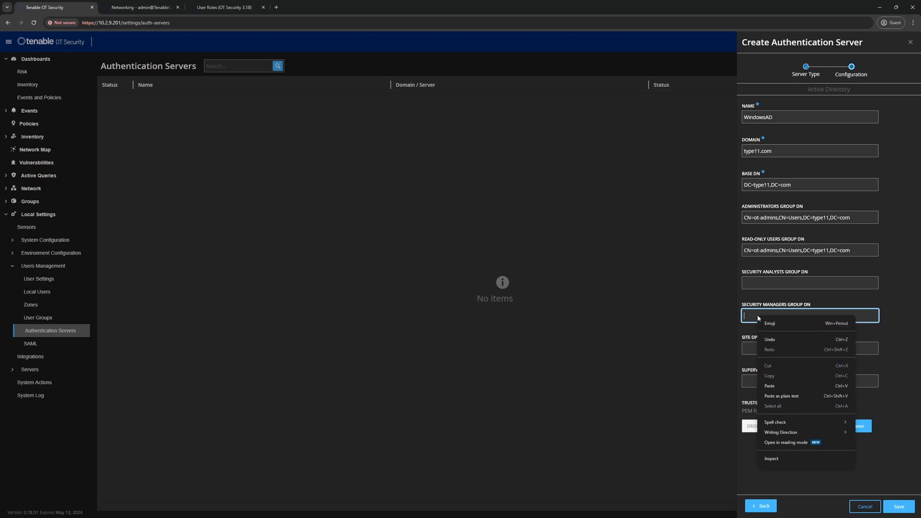
pyautogui.click(778, 386)
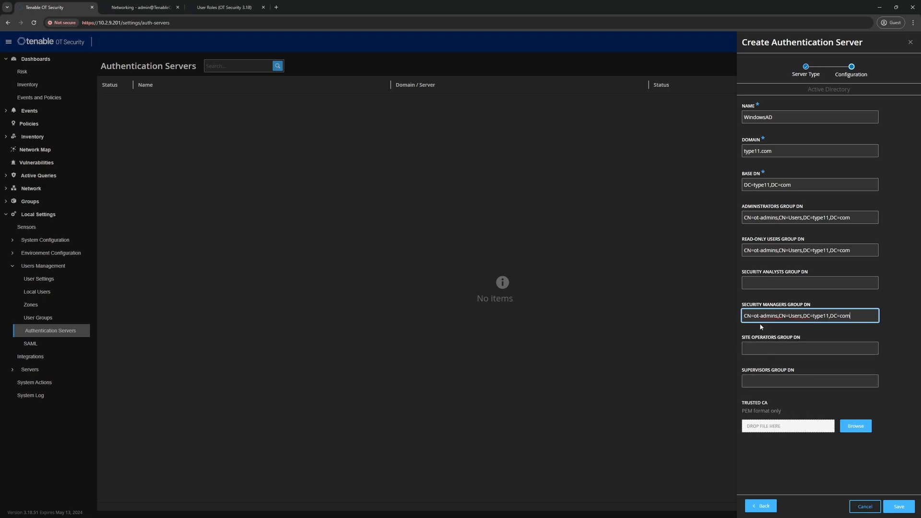
# Edit the DNs to ot-readonly, ot-securitymanagers and ot-admin, then save the WindowsAD server
pyautogui.click(760, 250)
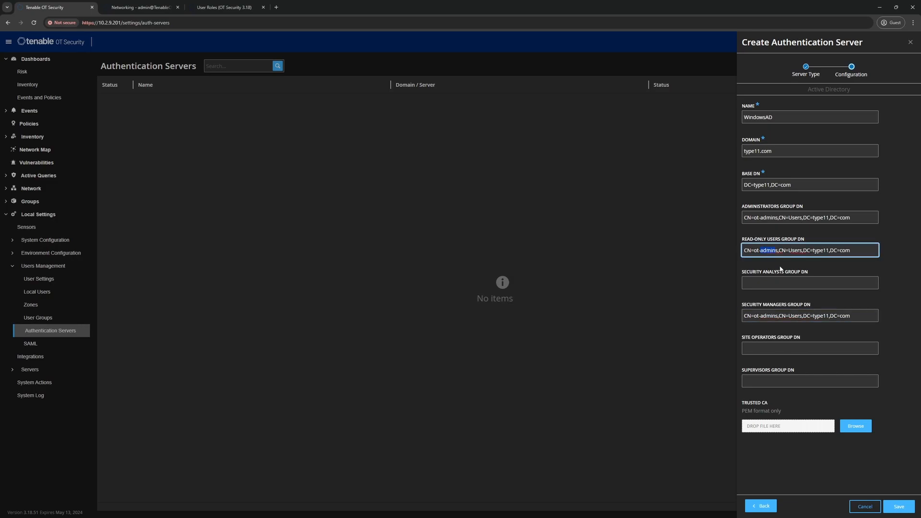
pyautogui.write('readonly')
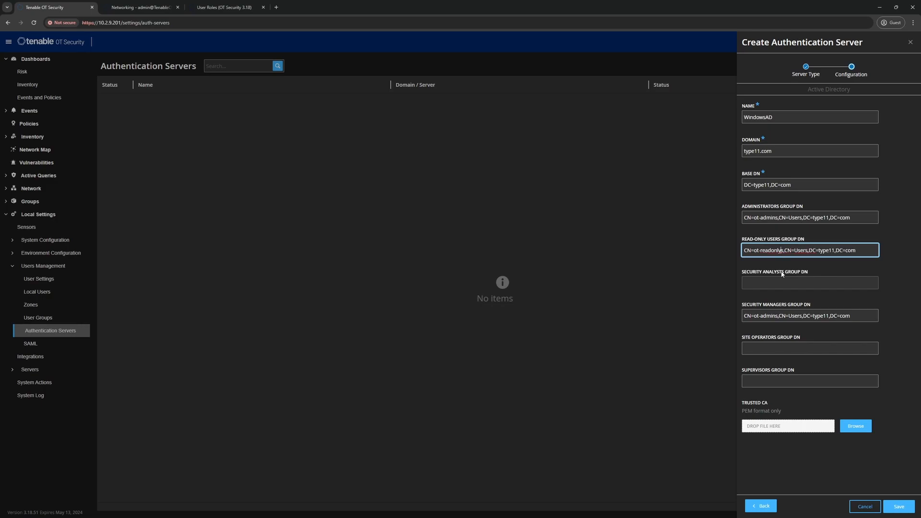
pyautogui.press('Delete')
pyautogui.click(761, 315)
pyautogui.moveTo(773, 315); pyautogui.dragTo(776, 315)
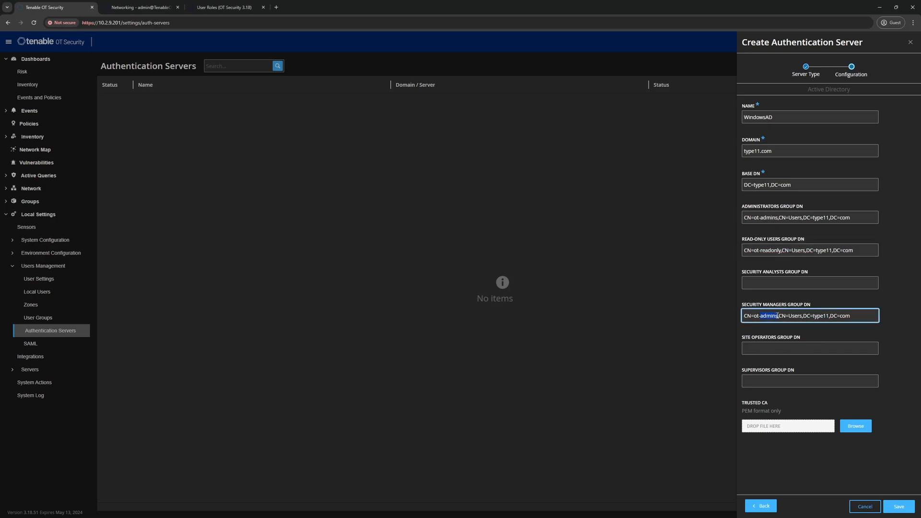
pyautogui.write('securitymanagers')
pyautogui.click(777, 219)
pyautogui.press('BackSpace')
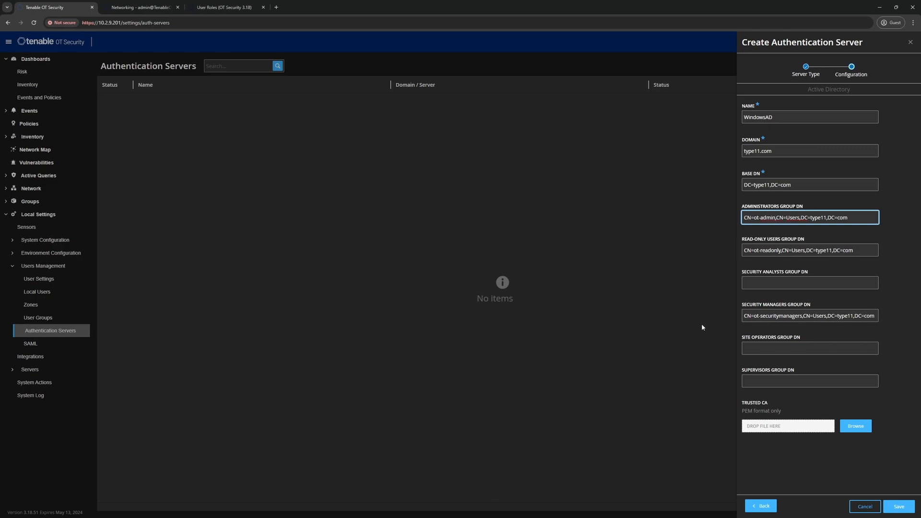
pyautogui.click(893, 507)
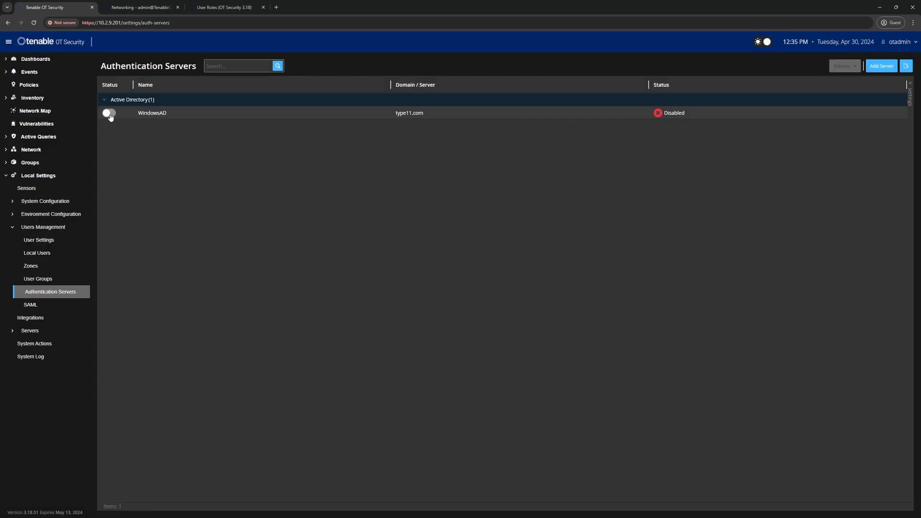
# Enable WindowsAD, restart, and log in with the AD user's UPN and password
pyautogui.click(111, 115)
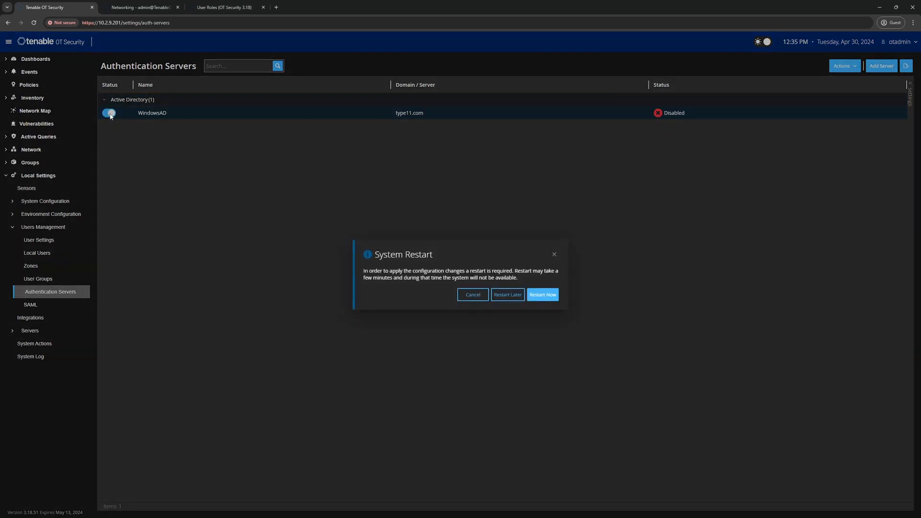
pyautogui.click(539, 296)
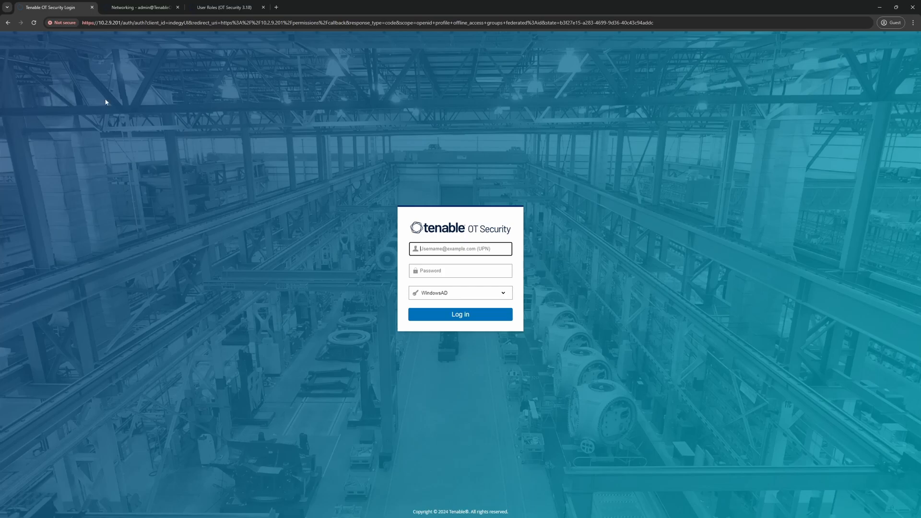
pyautogui.click(434, 272)
pyautogui.write('•••••••••••')
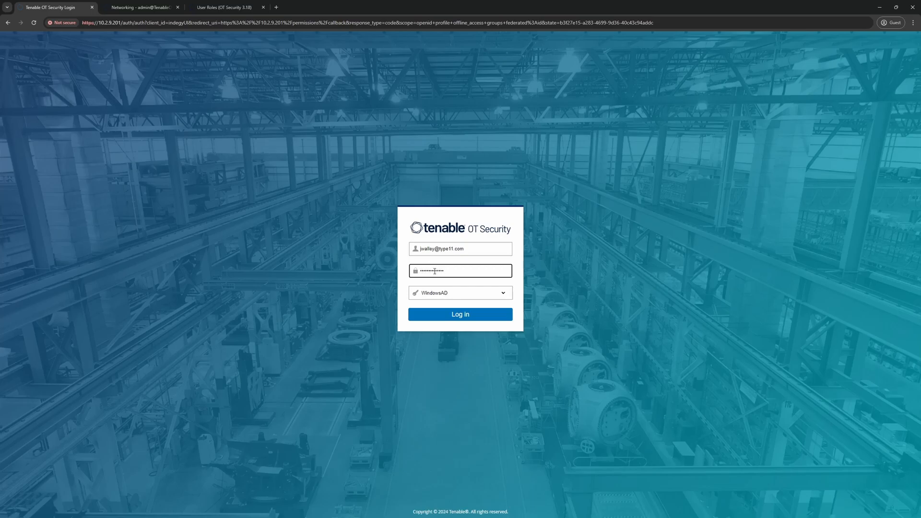
pyautogui.click(451, 318)
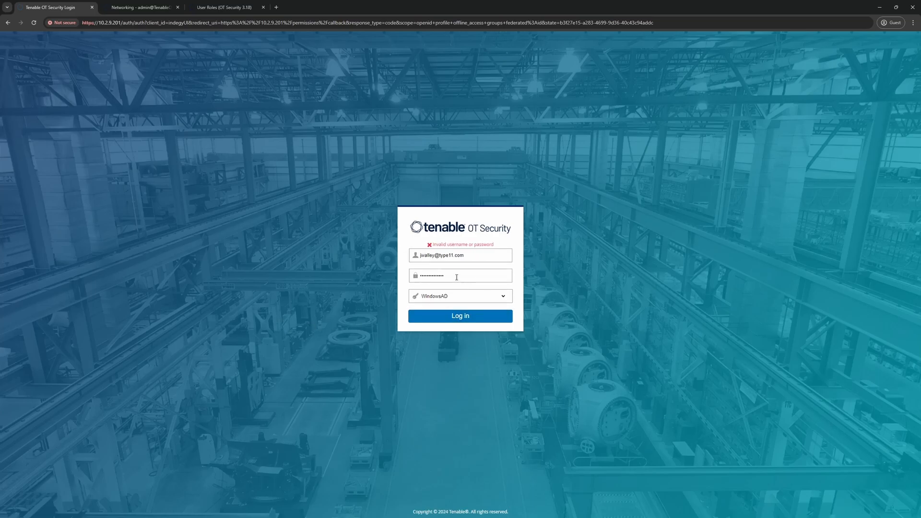
# Retype the AD user's password twice after the login is rejected as invalid
pyautogui.moveTo(449, 275); pyautogui.dragTo(380, 280)
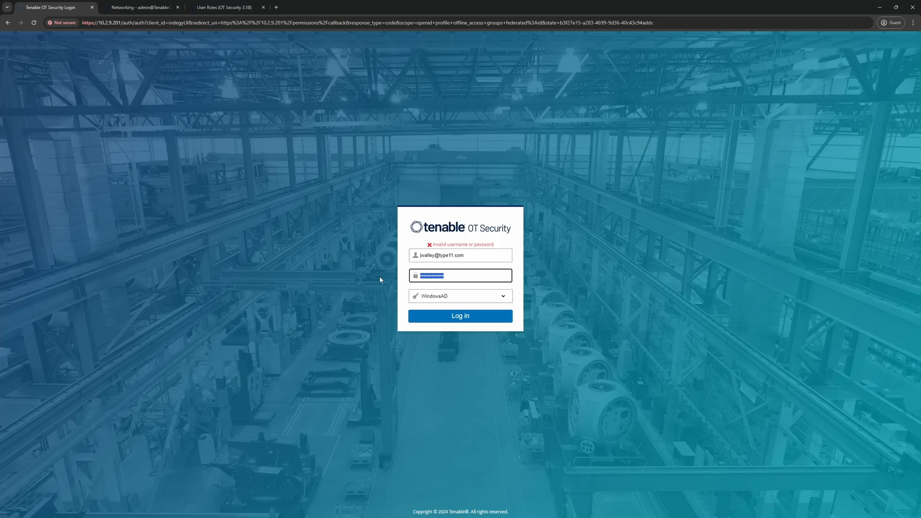
pyautogui.write('***************')
pyautogui.moveTo(451, 279); pyautogui.dragTo(401, 282)
pyautogui.write('***********')
# Reconnect Tenable Core from the Networking tab, sign in as admin, and open Terminal
pyautogui.click(157, 8)
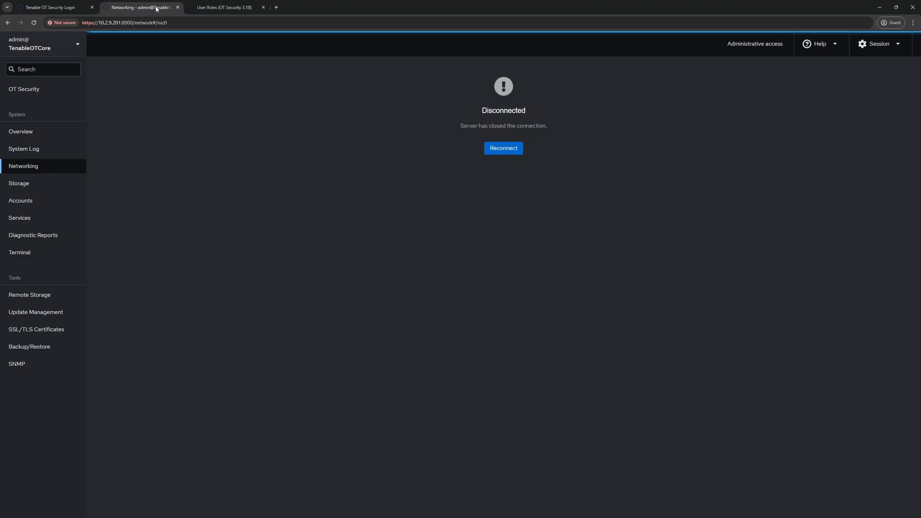
pyautogui.click(498, 152)
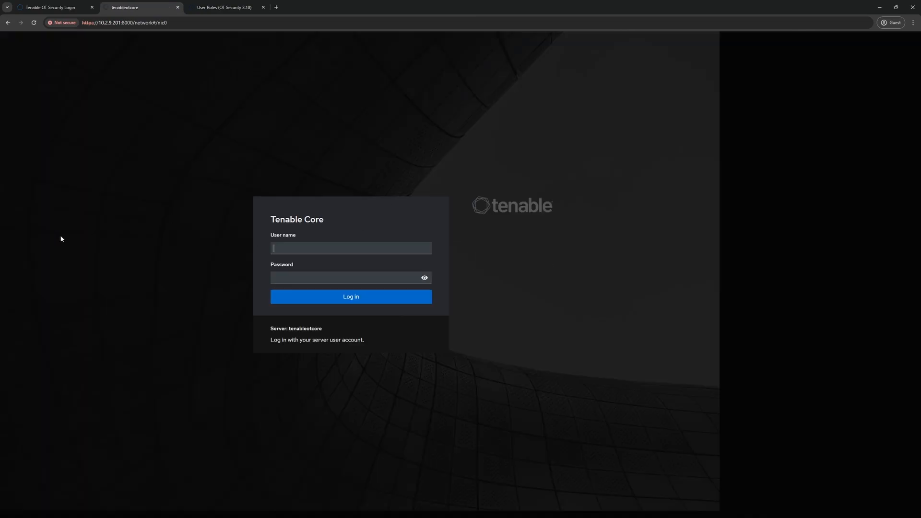
pyautogui.write('admin')
pyautogui.press('Tab')
pyautogui.write('*************')
pyautogui.press('Return')
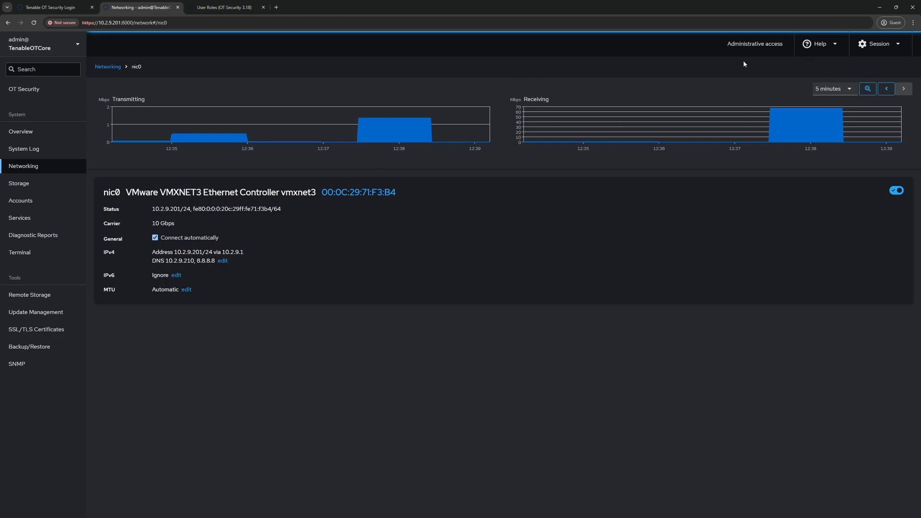
pyautogui.click(21, 254)
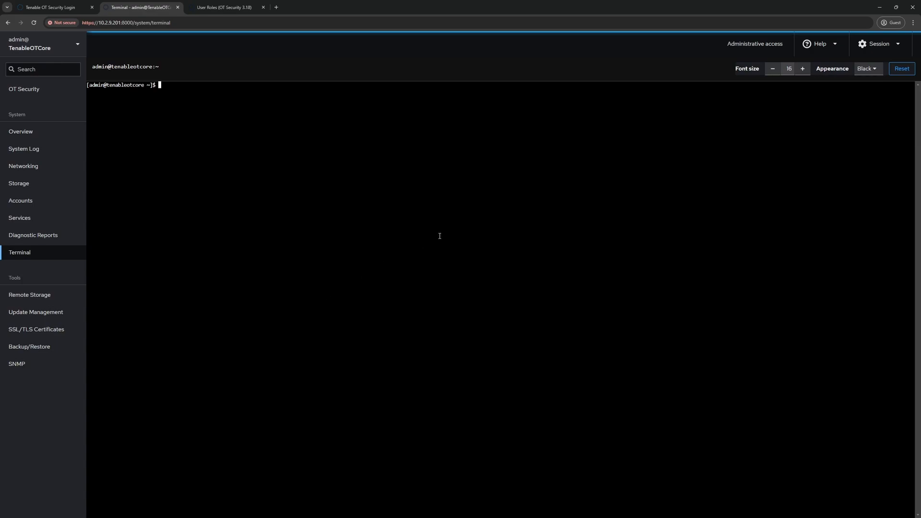
# Zoom the terminal to 150%, run docker ps -a, and enter docker logs ad_auth_Ad
pyautogui.hotkey('ctrl', '+')
pyautogui.hotkey('ctrl', '+')
pyautogui.hotkey('ctrl', '+')
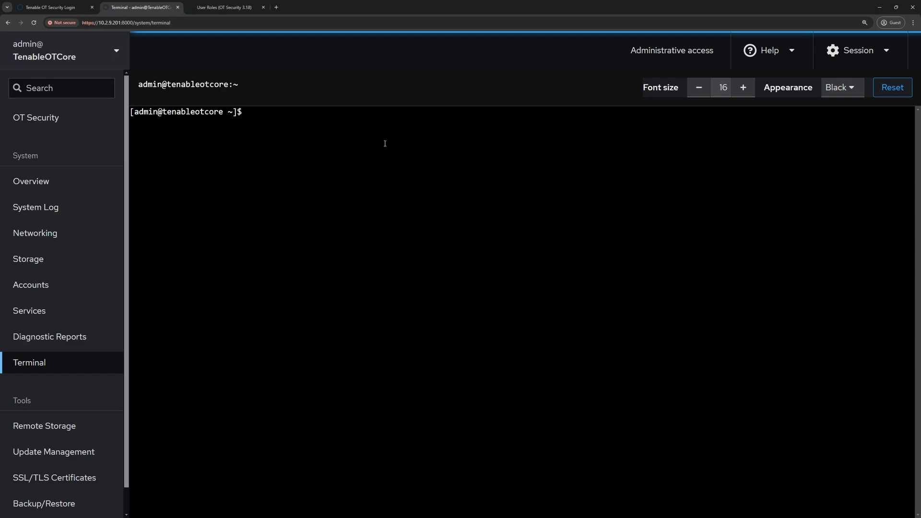
pyautogui.write('docker ps -a')
pyautogui.press('Return')
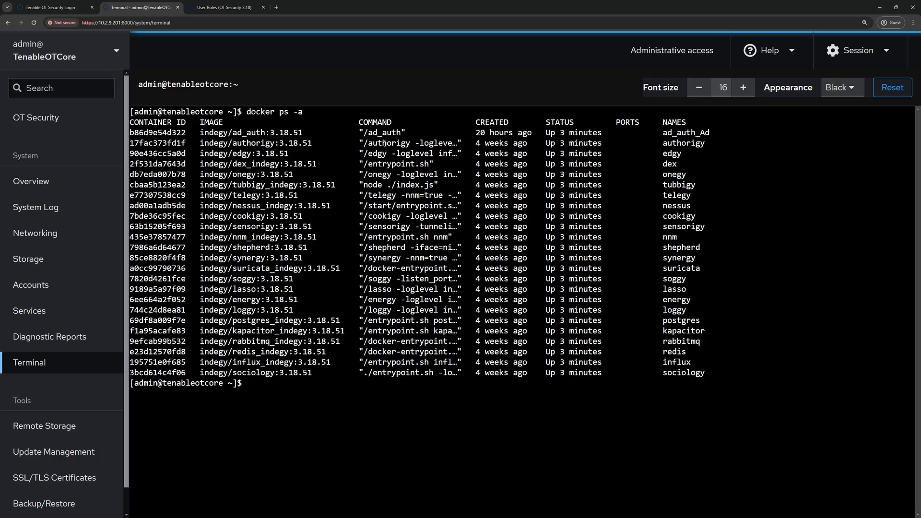
pyautogui.write('docker logs ad_auth_Ad')
# Show the ad_auth_Ad logs, highlight the registered-groups error, and switch OT Security to Local user login
pyautogui.press('Return')
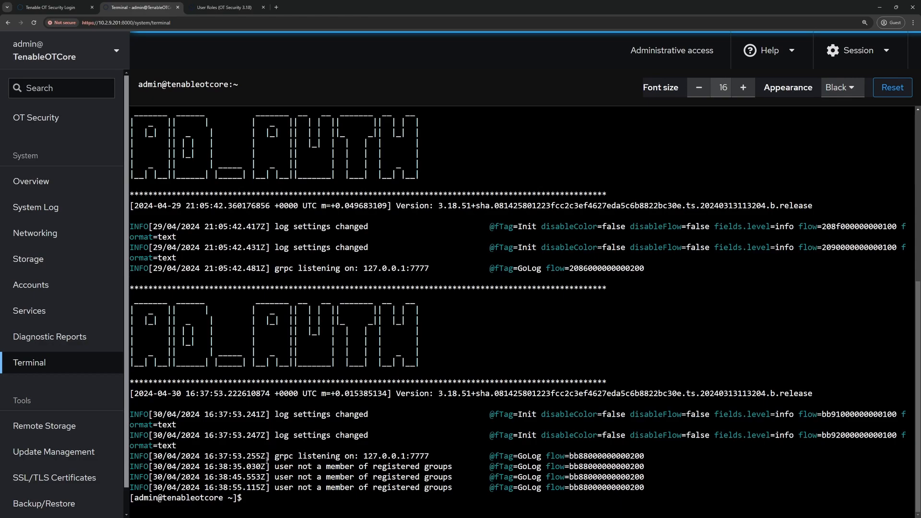
pyautogui.moveTo(276, 466); pyautogui.dragTo(451, 467)
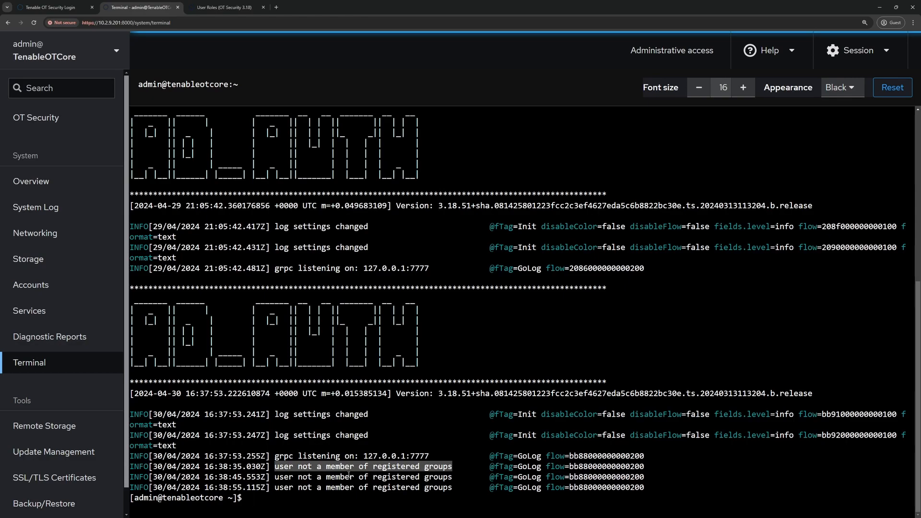
pyautogui.click(48, 8)
pyautogui.click(445, 307)
pyautogui.click(433, 331)
# Log in locally as otadmin and go to Local Settings > Users Management > Authentication Servers
pyautogui.moveTo(468, 246); pyautogui.dragTo(370, 250)
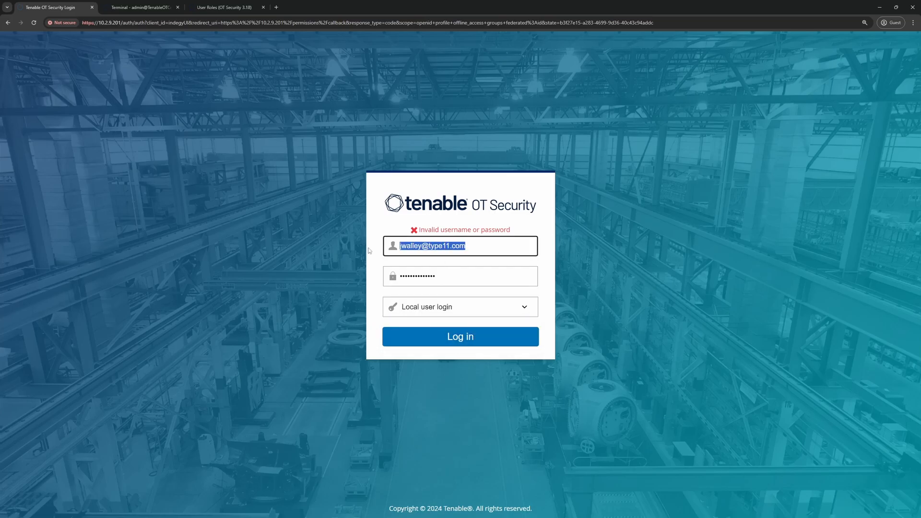
pyautogui.write('otadmin')
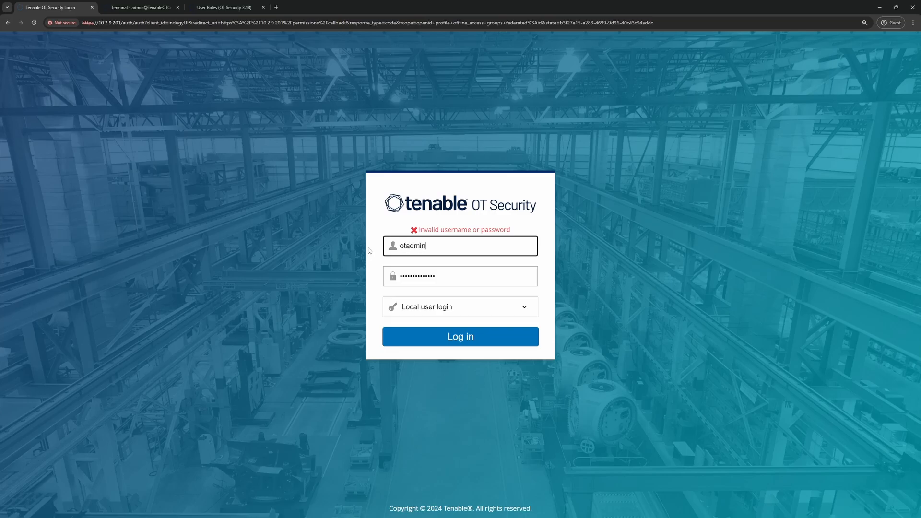
pyautogui.click(434, 337)
pyautogui.click(40, 312)
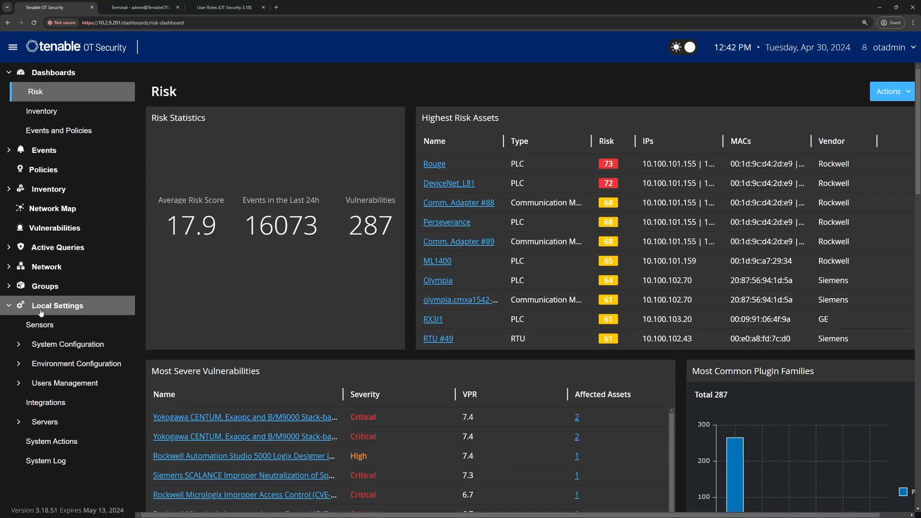
pyautogui.click(61, 382)
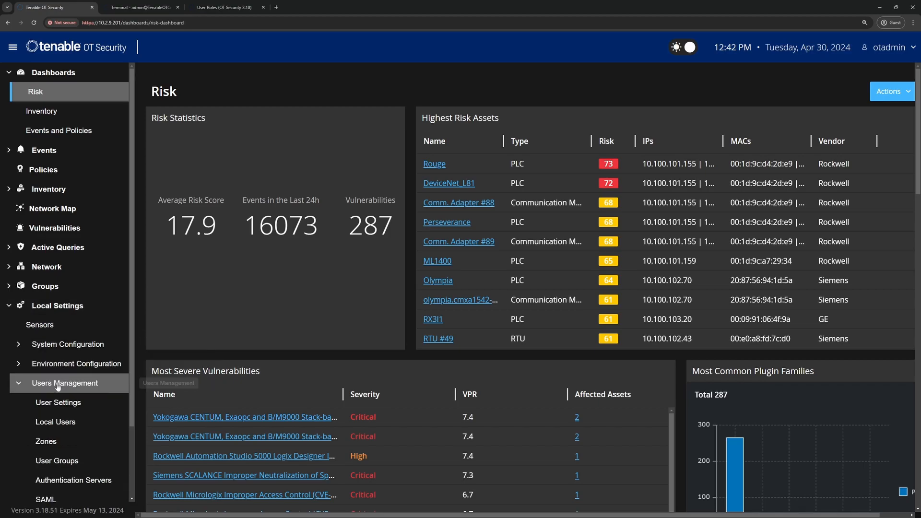
pyautogui.scroll(-3, 58, 492)
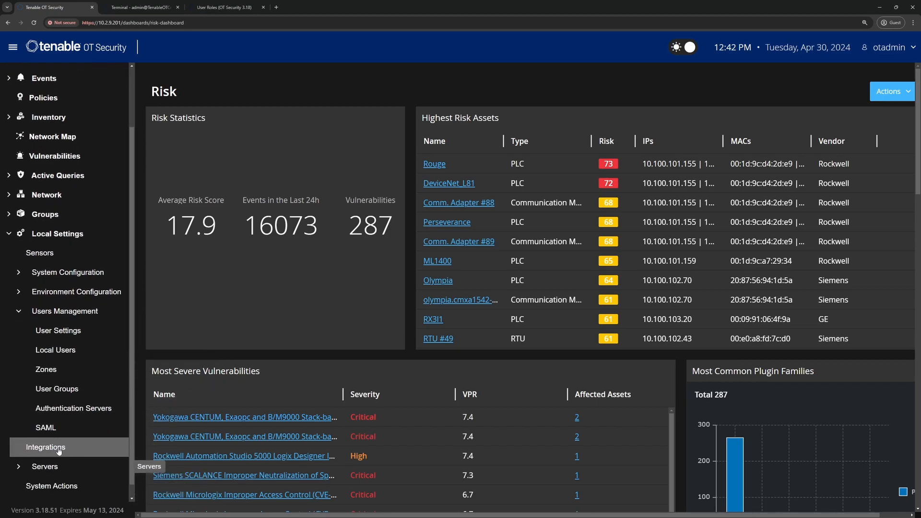
pyautogui.click(62, 413)
# Change WindowsAD's Administrators Group DN to ot-admins, save, and restart
pyautogui.click(804, 152)
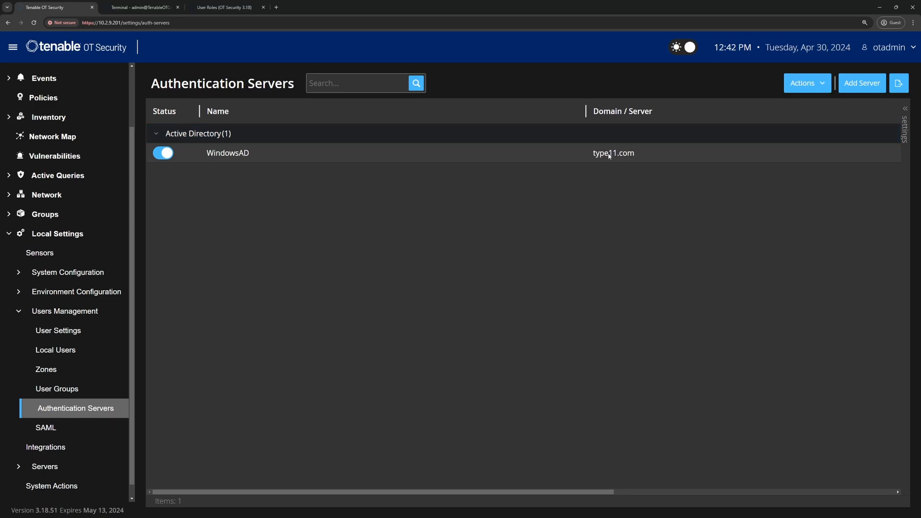
pyautogui.click(821, 91)
pyautogui.click(803, 107)
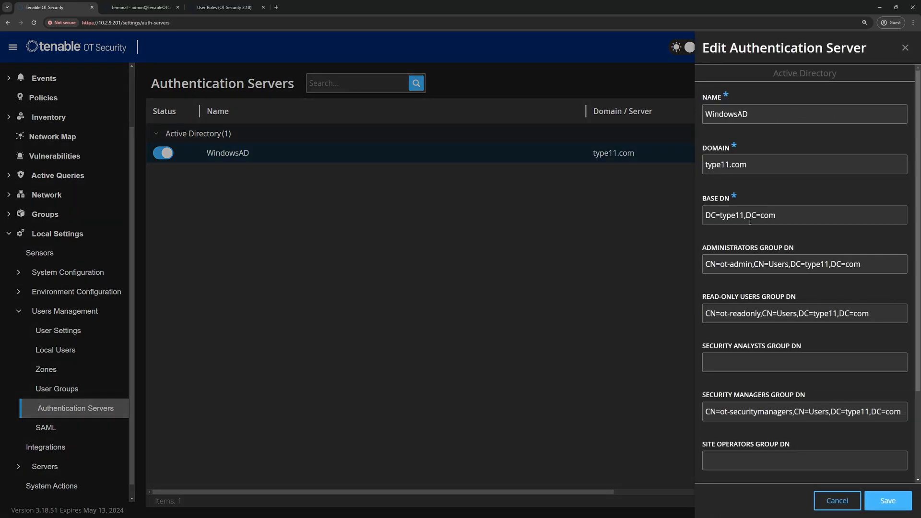
pyautogui.click(752, 264)
pyautogui.write('s')
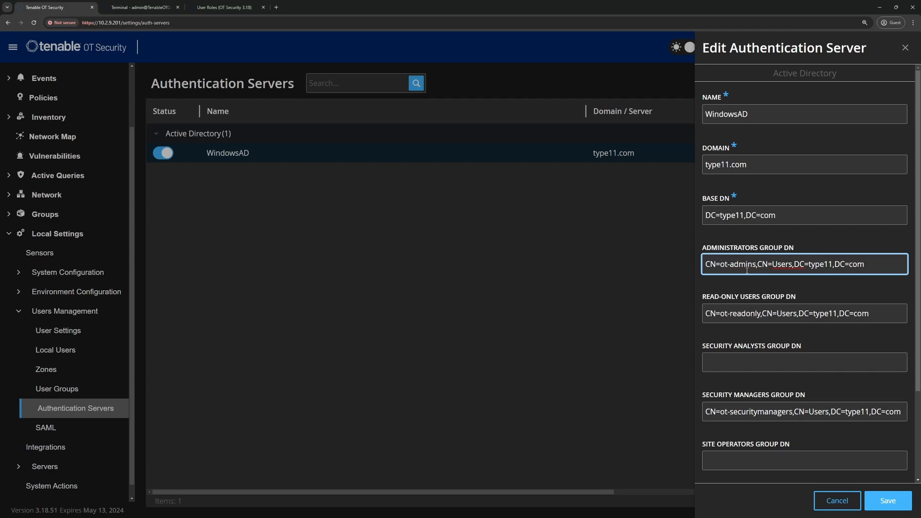
pyautogui.click(887, 501)
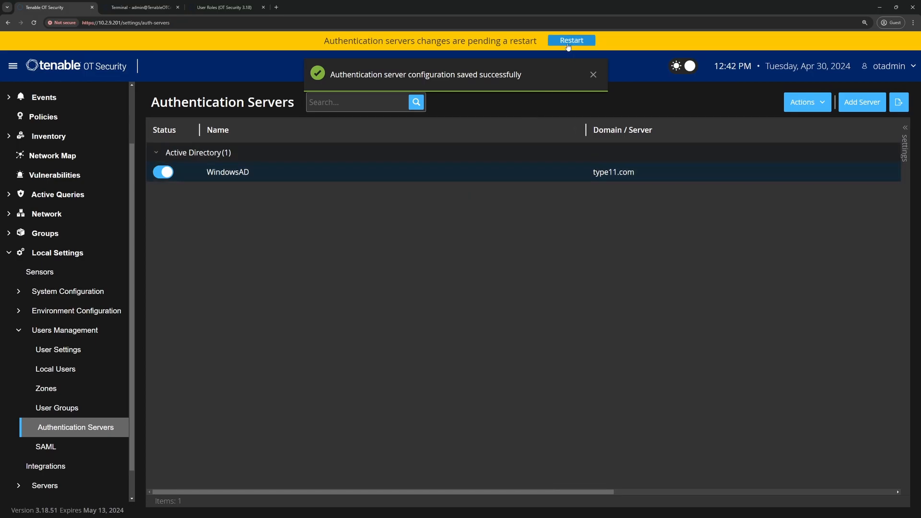
pyautogui.click(571, 41)
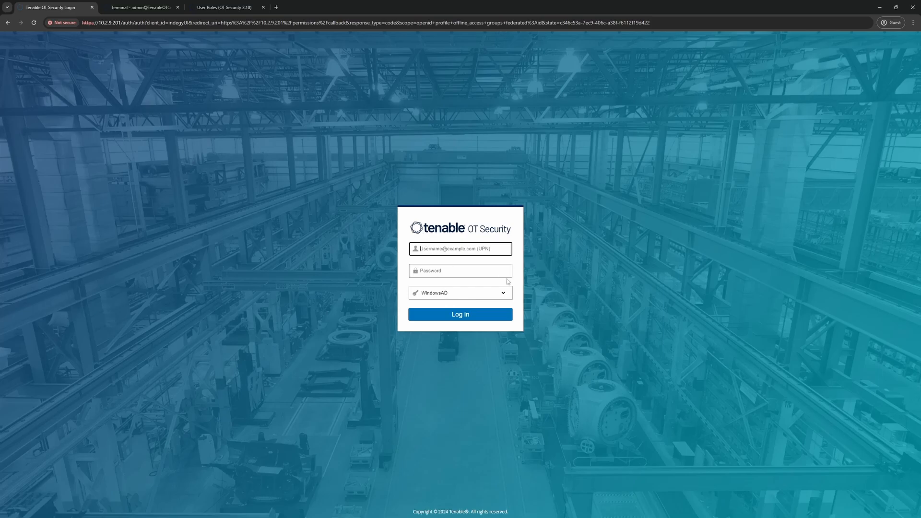
# Sign in with the AD user's UPN and password, dismiss the license notice, and expand Local Settings and System Configuration
pyautogui.press('Tab')
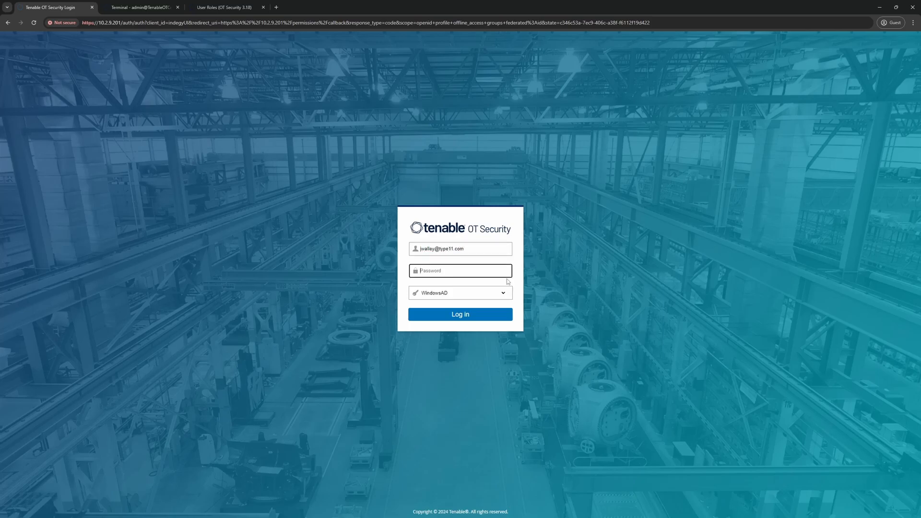
pyautogui.write('•••••••••••••')
pyautogui.press('Return')
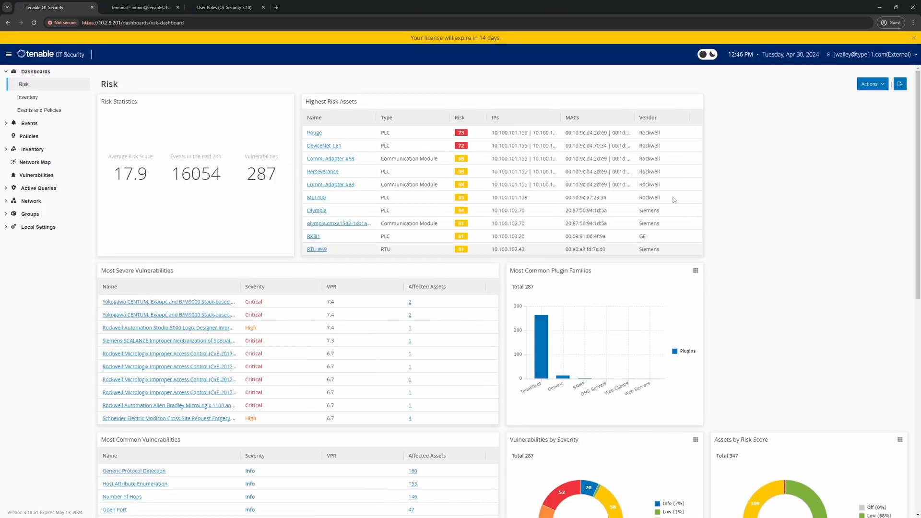
pyautogui.click(913, 38)
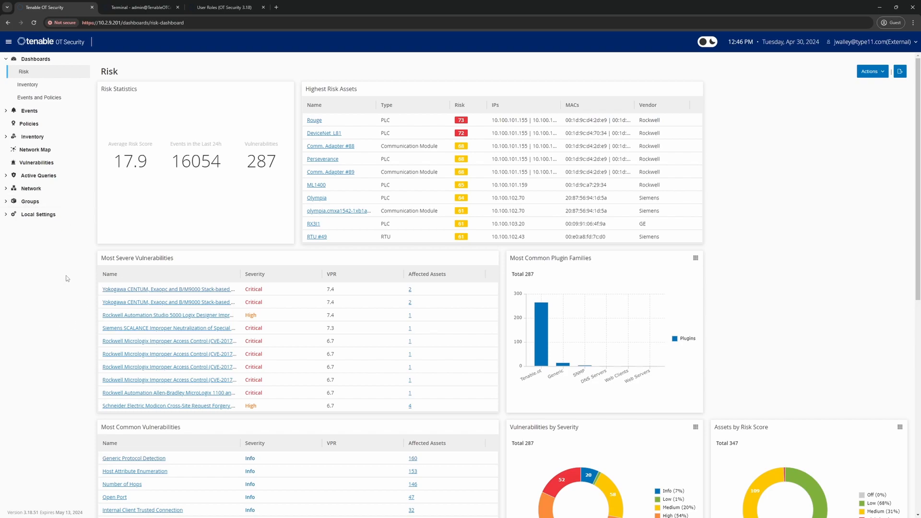
pyautogui.click(10, 214)
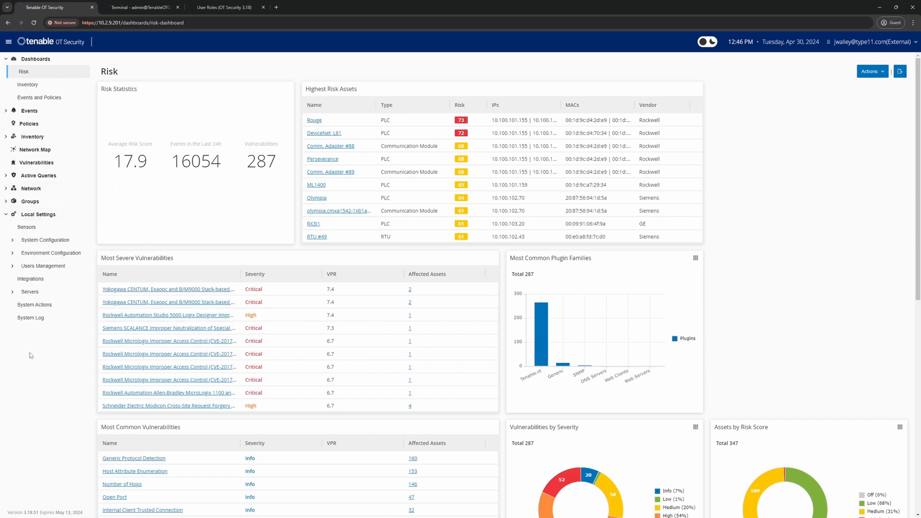
pyautogui.click(12, 240)
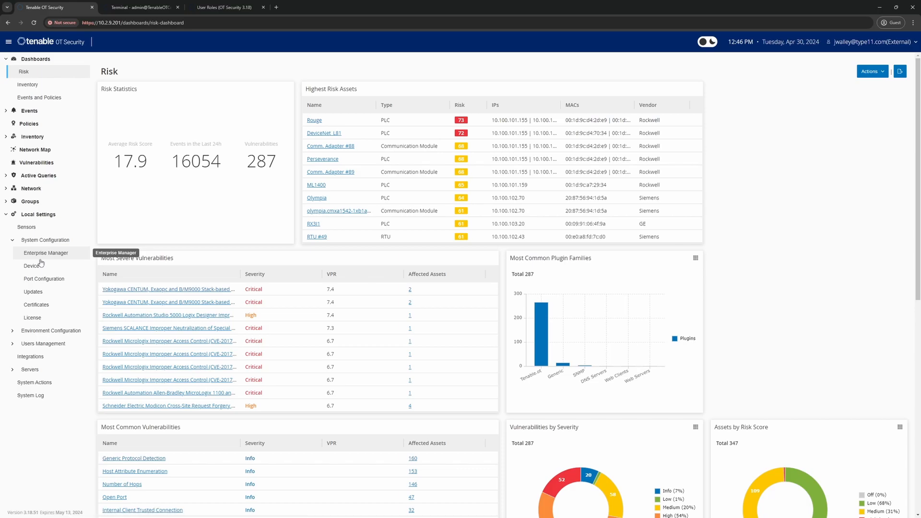
# Open the User Roles docs and highlight the Users and Roles Active Directory and Local Users permissions
pyautogui.click(203, 8)
pyautogui.scroll(-20, 333, 445)
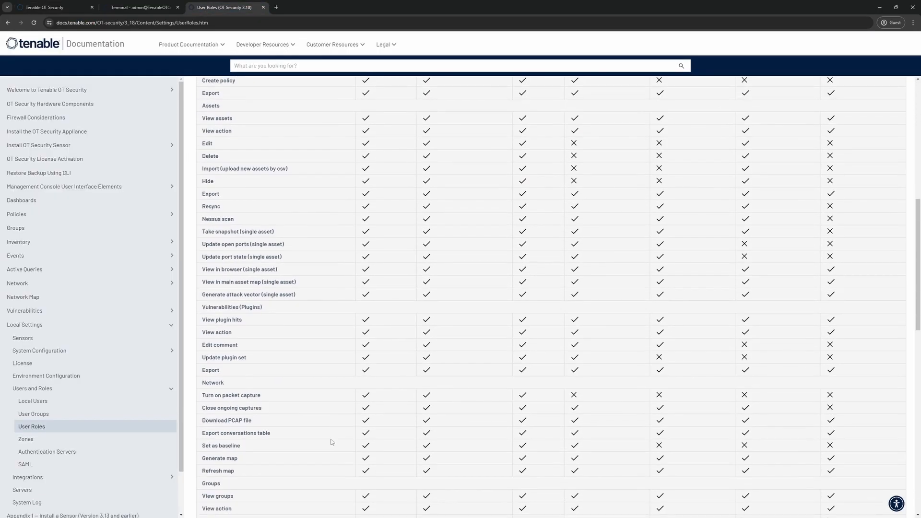
pyautogui.scroll(-5, 332, 442)
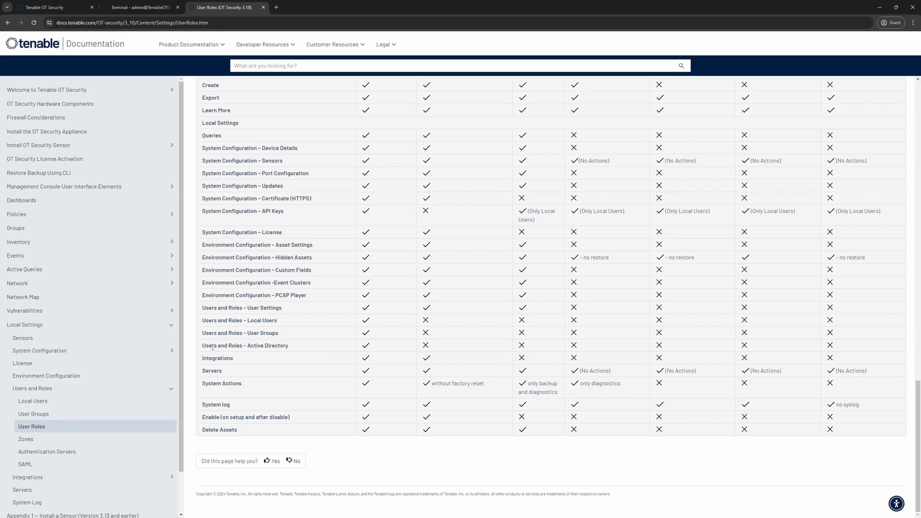
pyautogui.moveTo(212, 348); pyautogui.dragTo(271, 348)
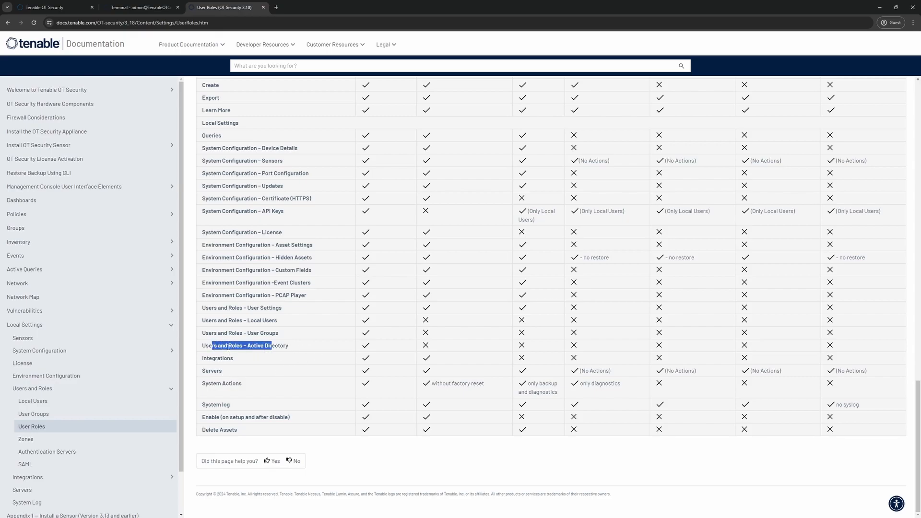
pyautogui.moveTo(216, 336); pyautogui.dragTo(281, 324)
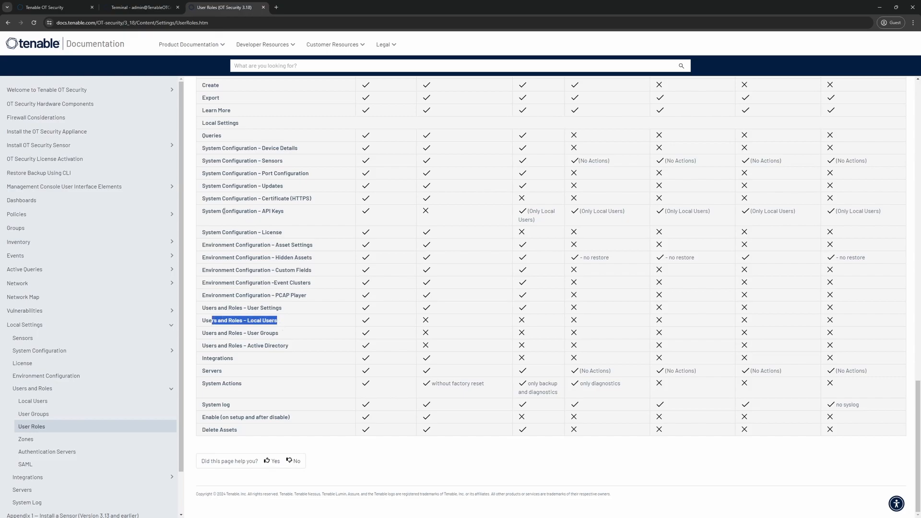
pyautogui.moveTo(224, 211); pyautogui.dragTo(284, 215)
pyautogui.scroll(6, 277, 301)
pyautogui.scroll(15, 277, 301)
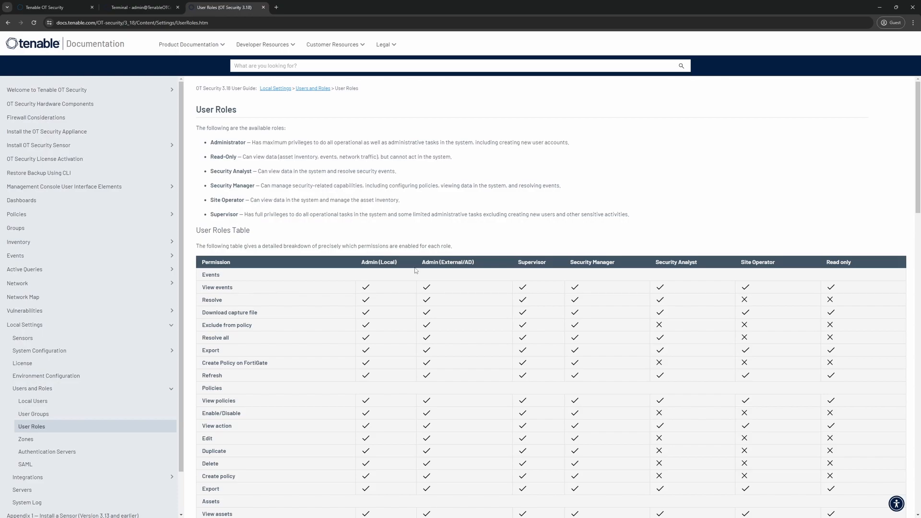
# Highlight the asset Edit, Delete, Import and Hide permissions and scroll through the rest of the table
pyautogui.scroll(-1, 588, 321)
pyautogui.scroll(-5, 587, 320)
pyautogui.moveTo(245, 251); pyautogui.dragTo(590, 289)
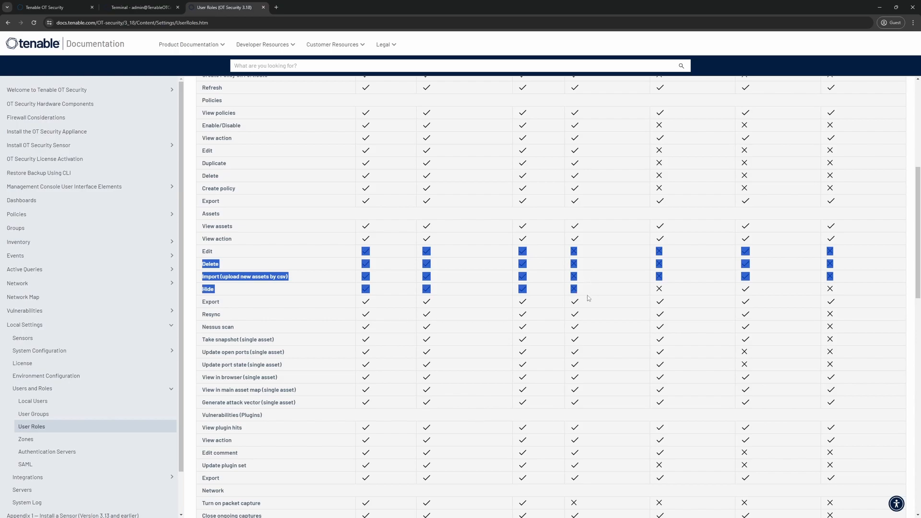
pyautogui.scroll(-3, 585, 293)
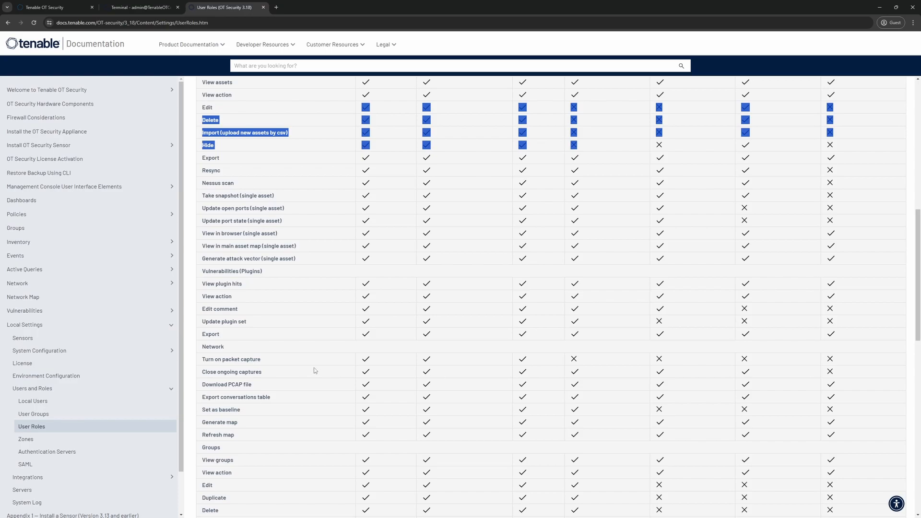
pyautogui.moveTo(622, 361); pyautogui.dragTo(562, 361)
pyautogui.scroll(-2, 611, 398)
pyautogui.scroll(-7, 611, 398)
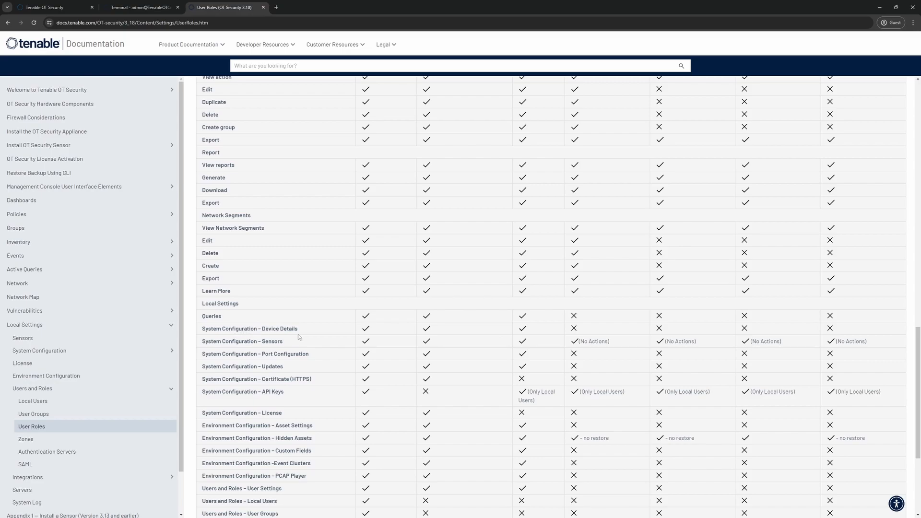
pyautogui.scroll(20, 592, 373)
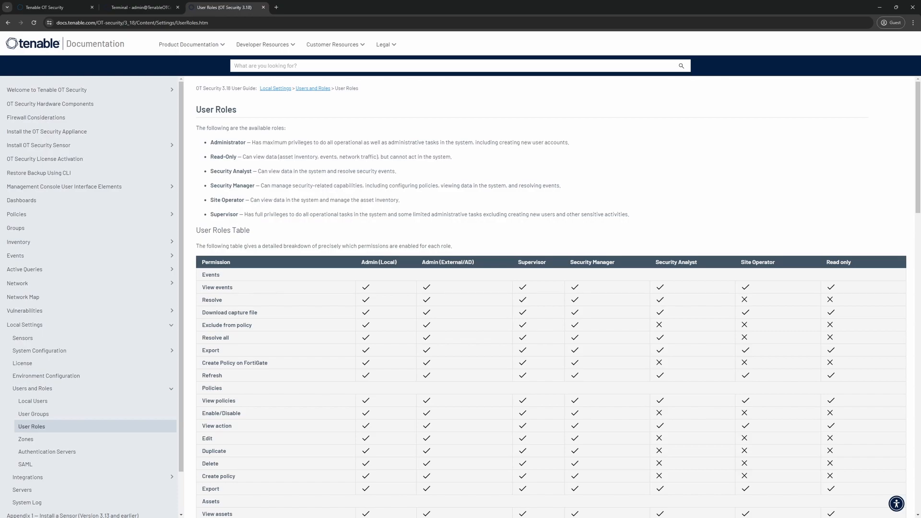
# Log out of Tenable OT Security from the account menu
pyautogui.click(70, 11)
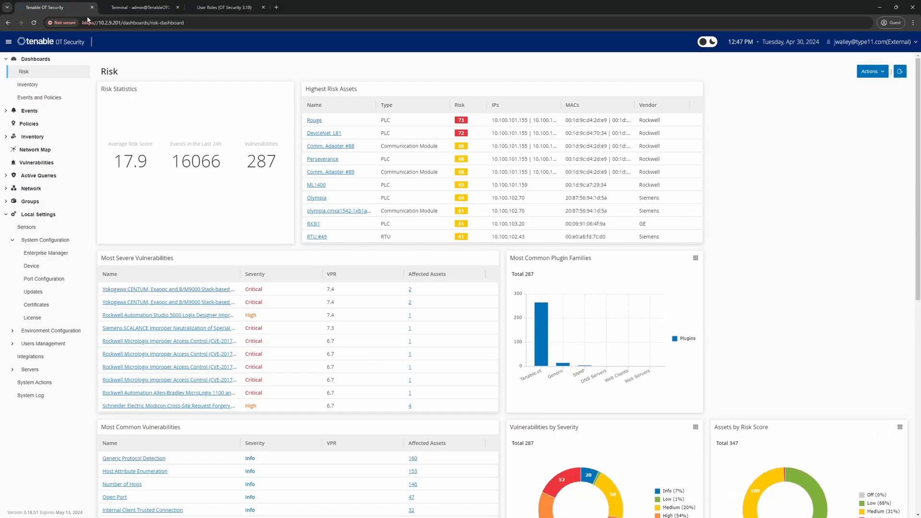
pyautogui.click(904, 42)
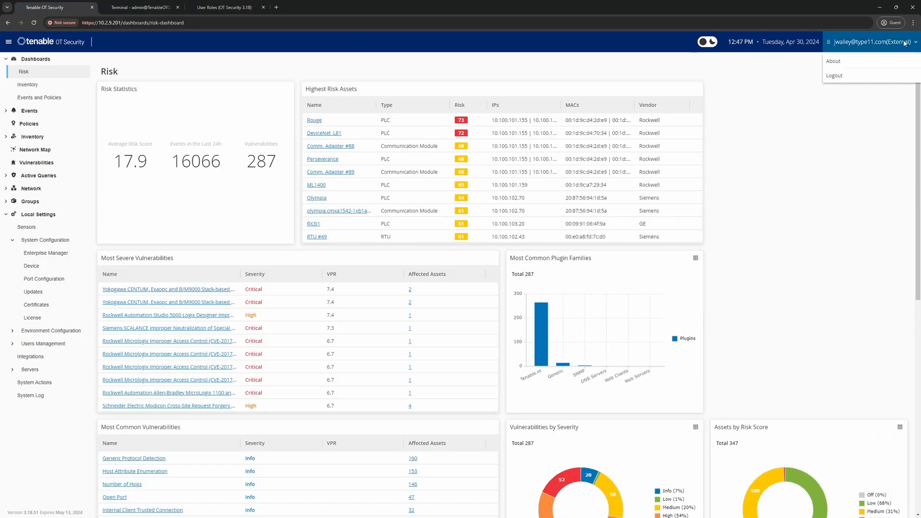
pyautogui.click(836, 75)
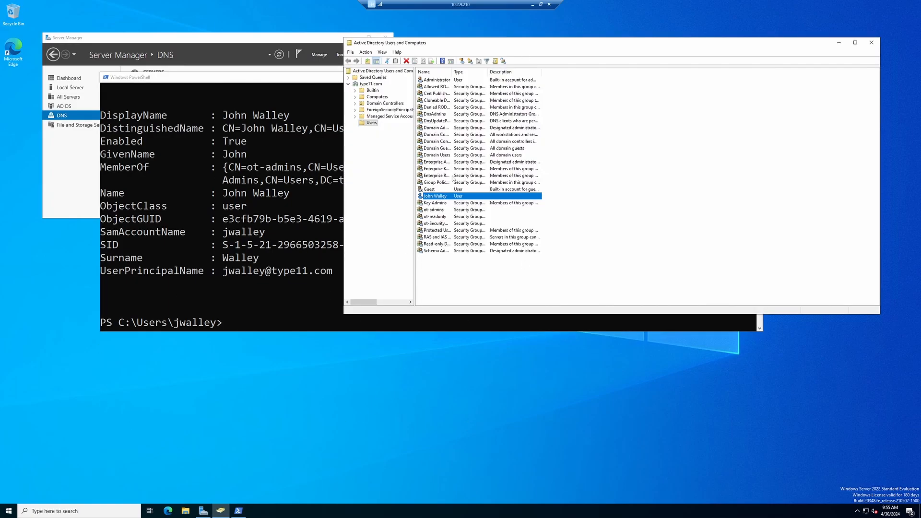
# Remove the user from the ot-admins group in their Member Of properties
pyautogui.doubleClick(436, 197)
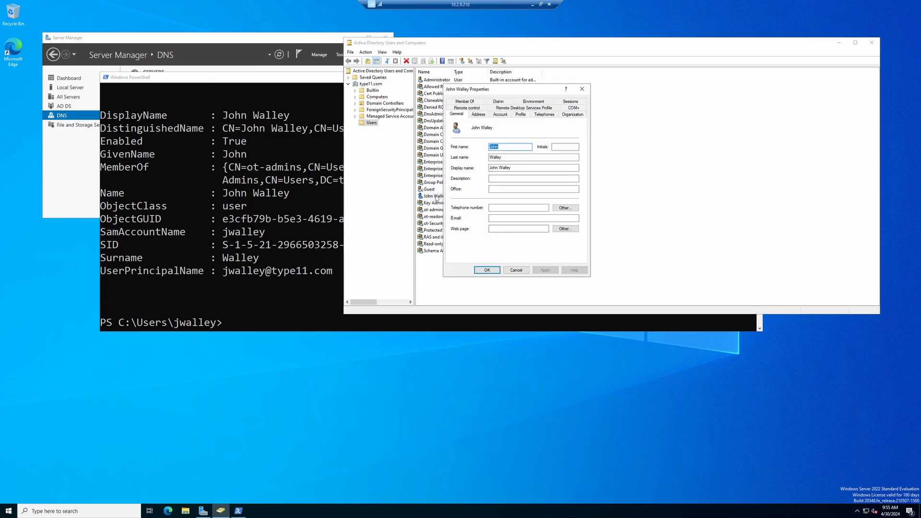
pyautogui.click(461, 106)
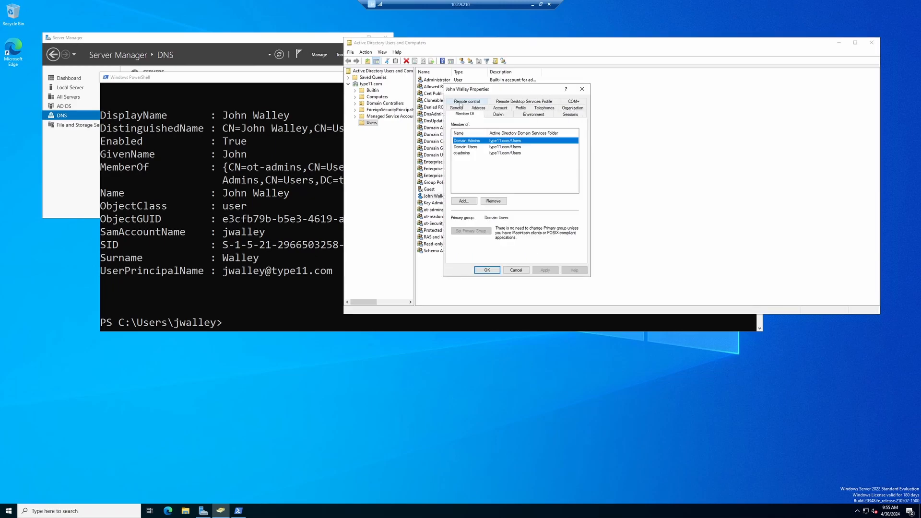
pyautogui.click(464, 153)
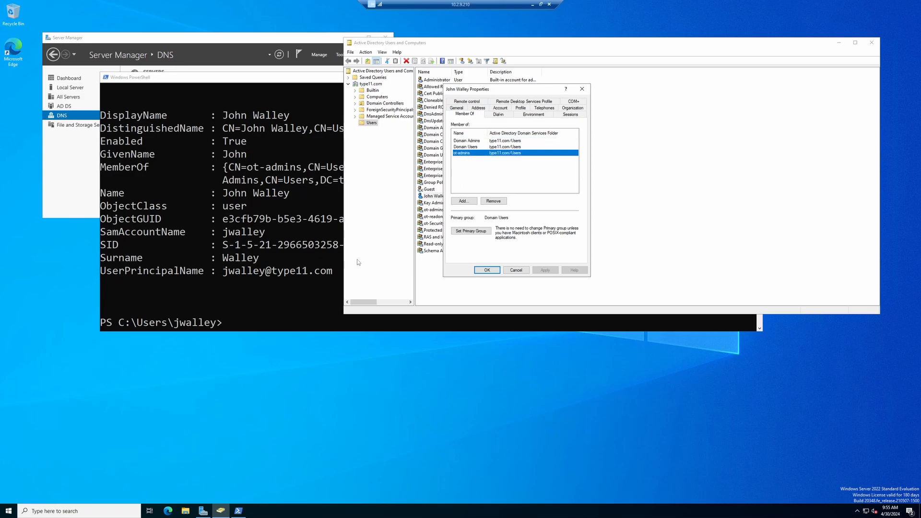
pyautogui.click(494, 202)
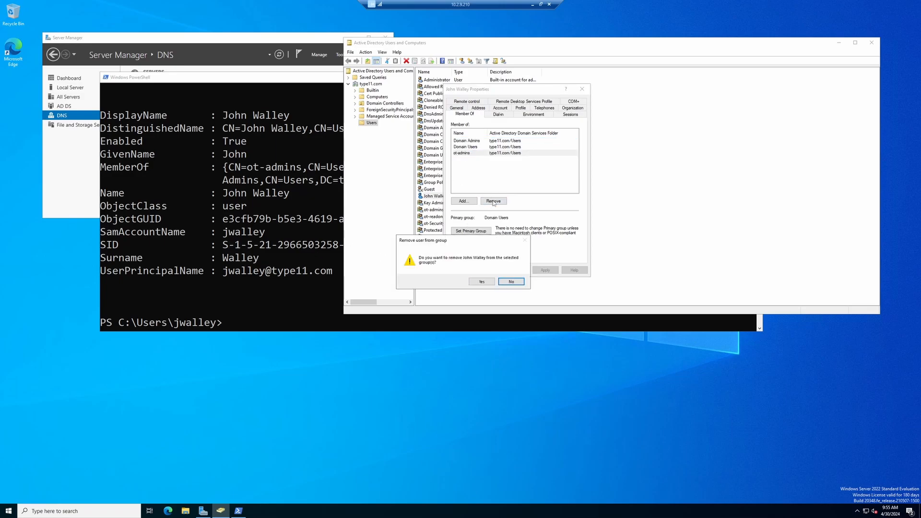
pyautogui.click(481, 282)
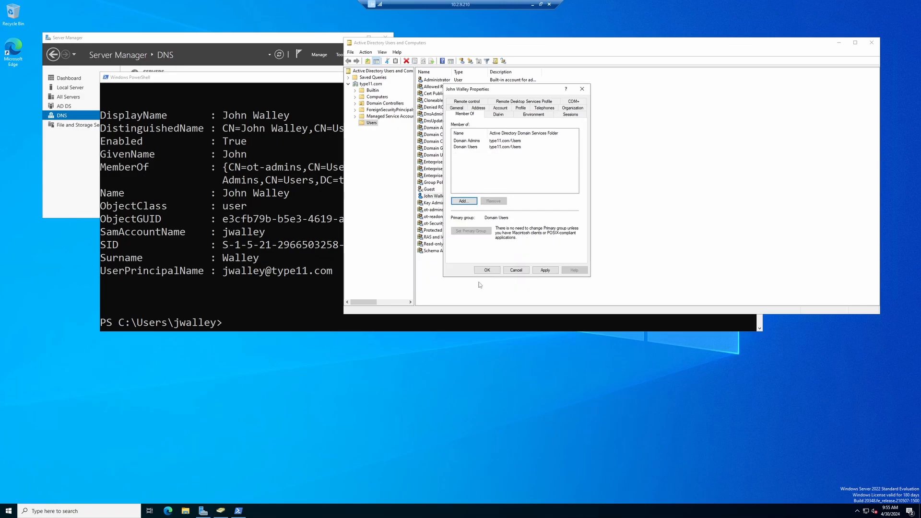
pyautogui.click(539, 271)
pyautogui.click(487, 271)
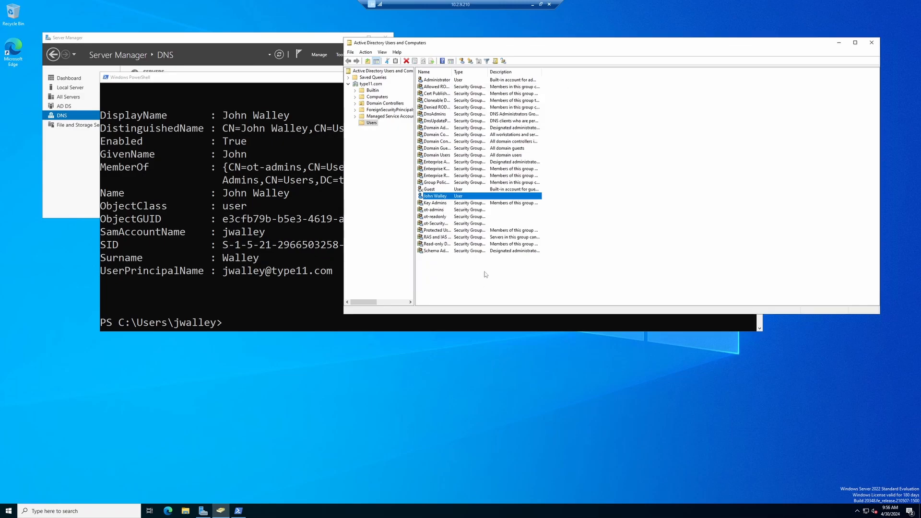
# Add the user to ot-Securitymanager's members and recheck the user's group memberships
pyautogui.click(439, 223)
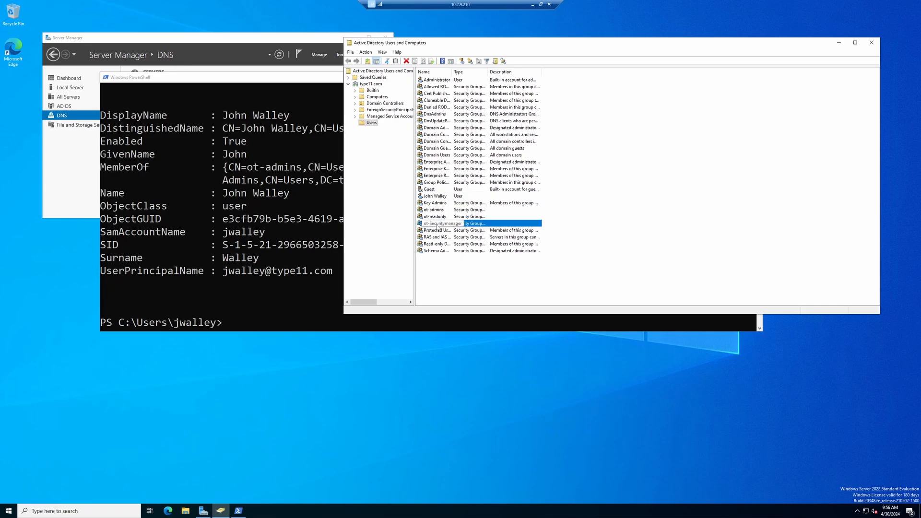
pyautogui.doubleClick(438, 224)
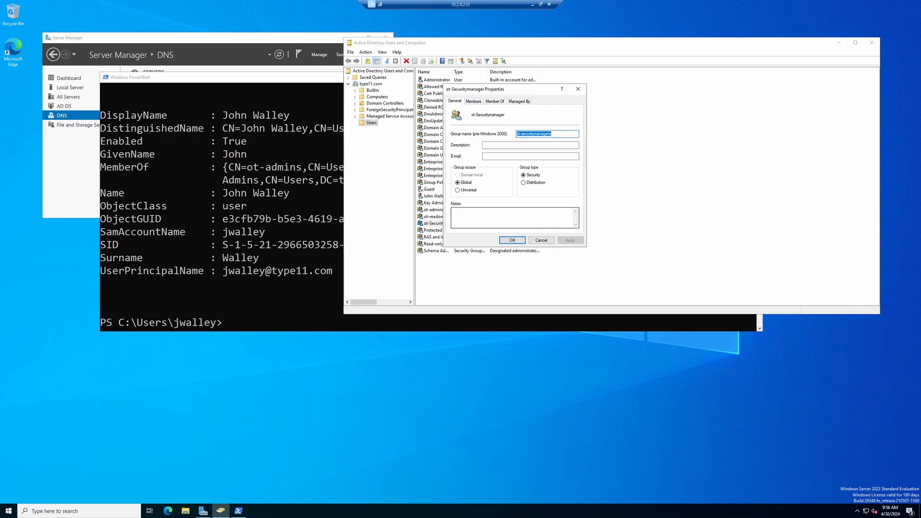
pyautogui.click(473, 102)
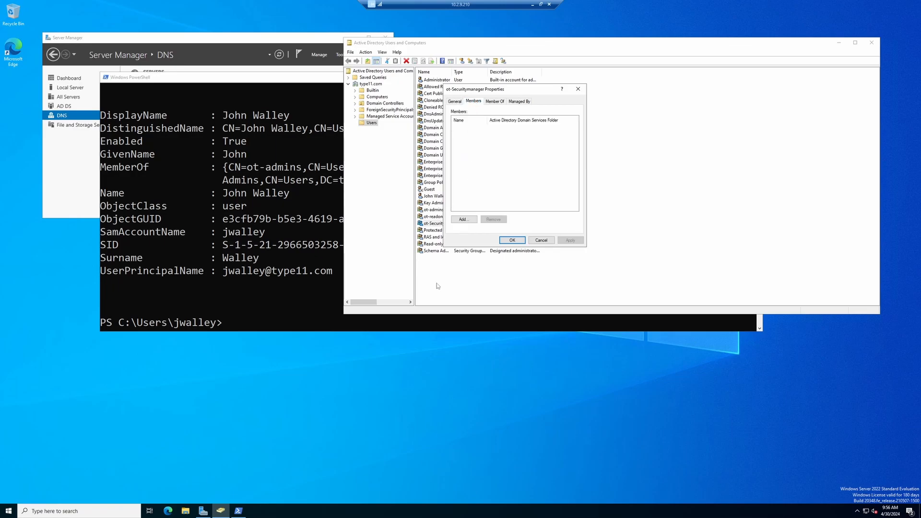
pyautogui.click(461, 220)
pyautogui.click(589, 154)
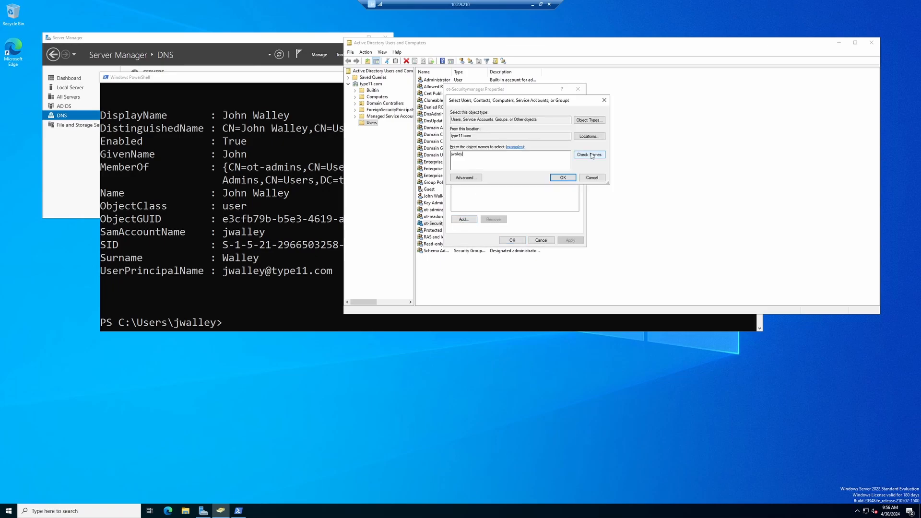
pyautogui.click(562, 178)
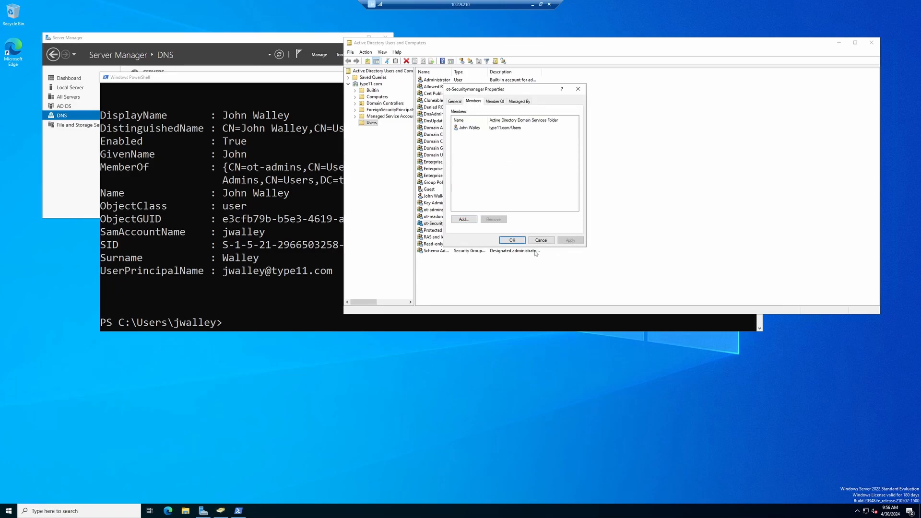
pyautogui.click(512, 240)
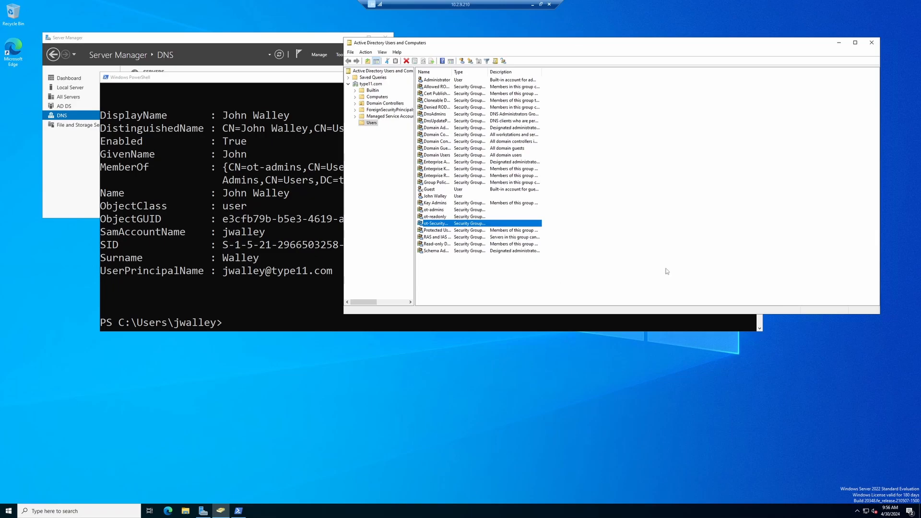
pyautogui.doubleClick(436, 195)
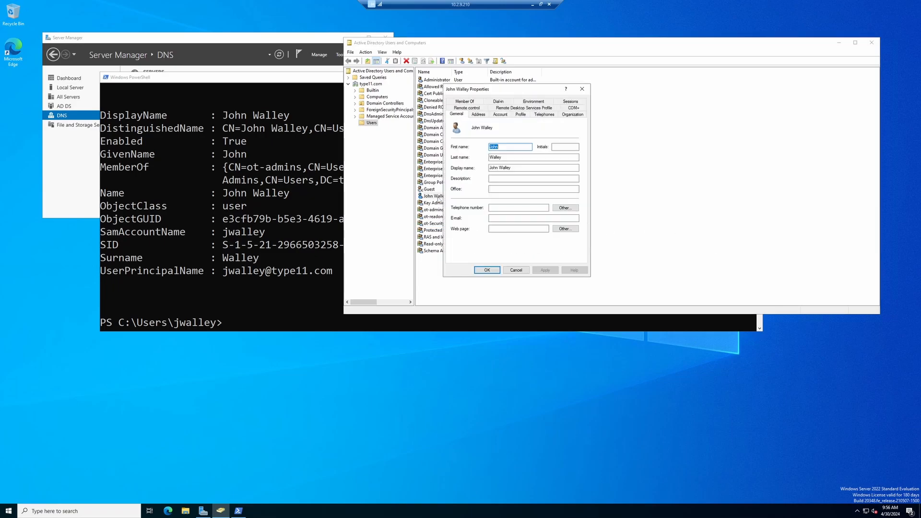
pyautogui.click(464, 102)
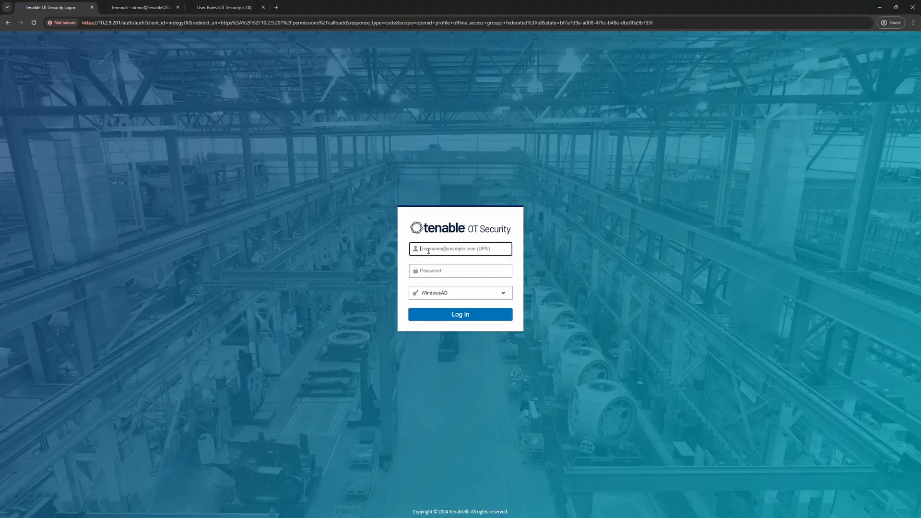
# Sign back in to Tenable OT Security with the AD user's UPN and password
pyautogui.press('Tab')
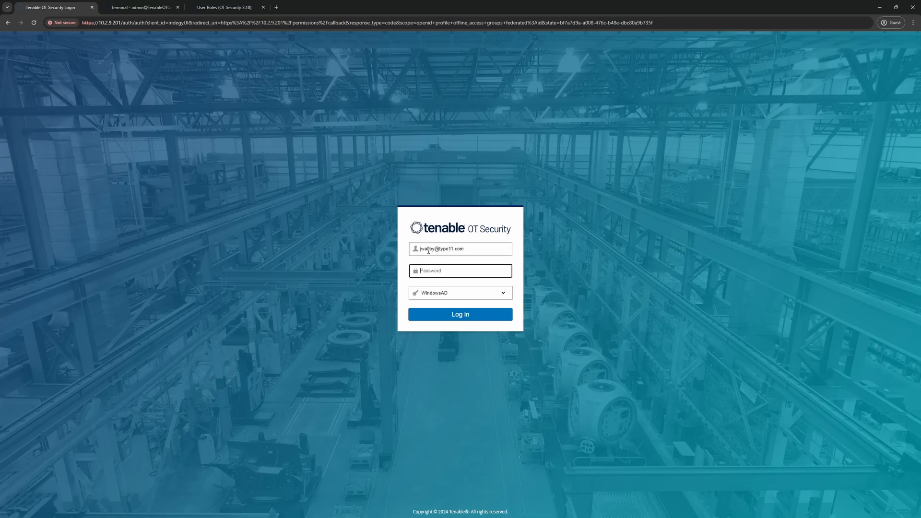
pyautogui.write('•')
pyautogui.press('BackSpace')
pyautogui.write('•••')
pyautogui.press('Return')
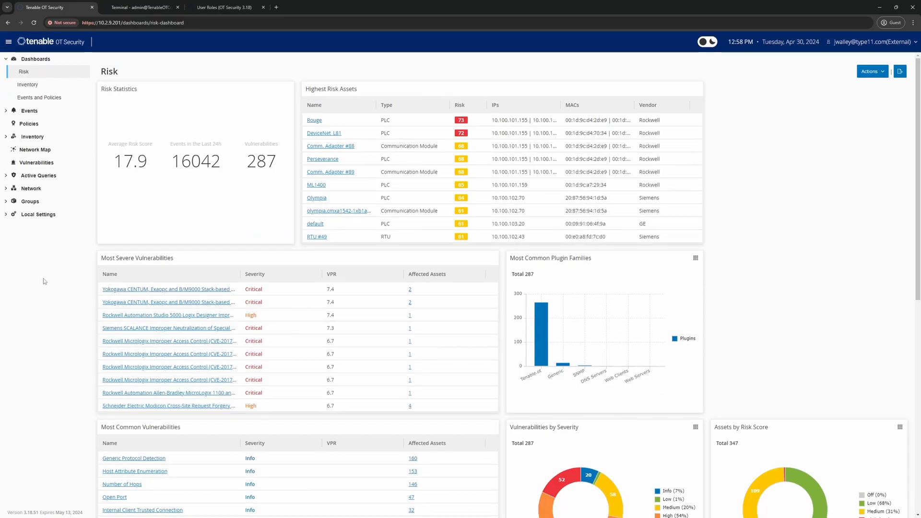
# Check the user's Security Managers group in Local Settings > Users Management > User Settings
pyautogui.click(35, 217)
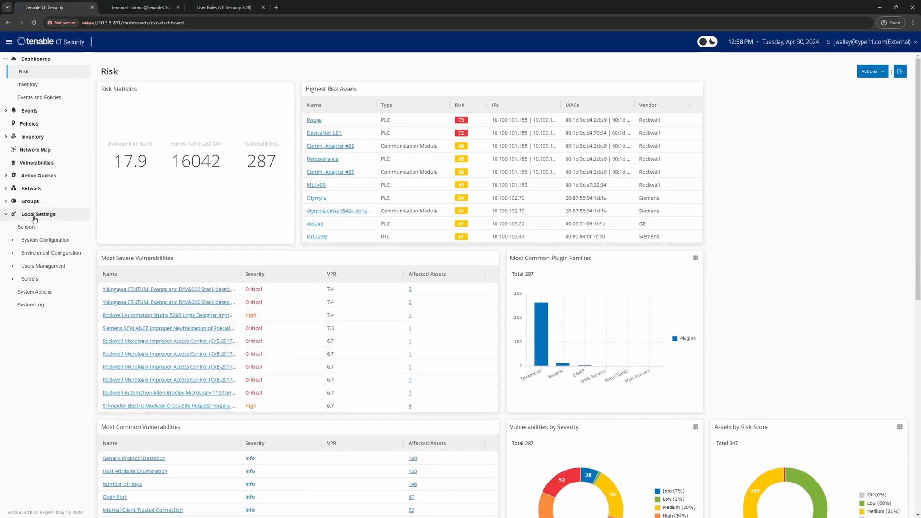
pyautogui.click(37, 267)
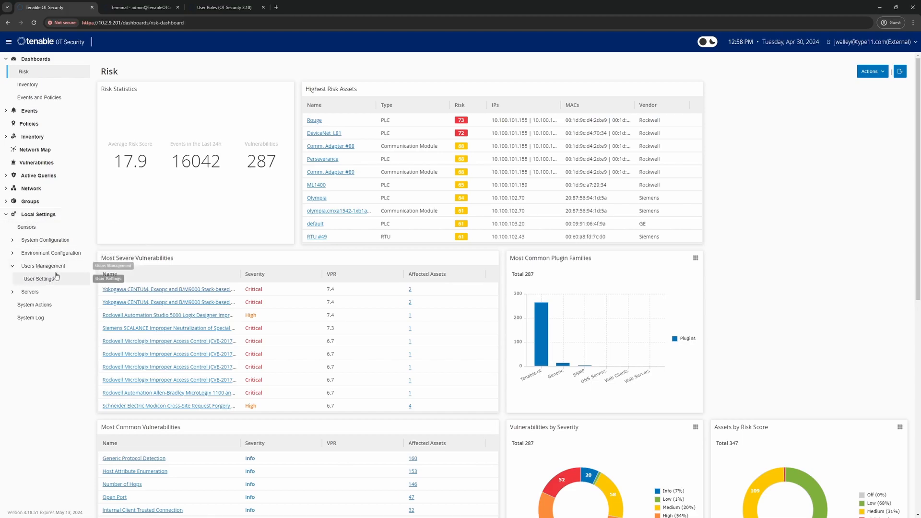
pyautogui.click(47, 282)
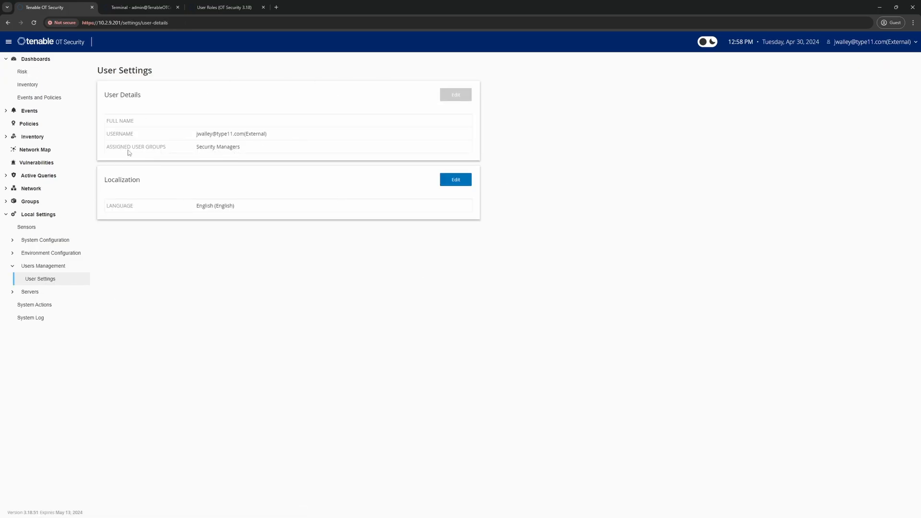
# Browse System Actions and Packet Captures, ending on the System Actions page
pyautogui.click(31, 295)
pyautogui.click(31, 297)
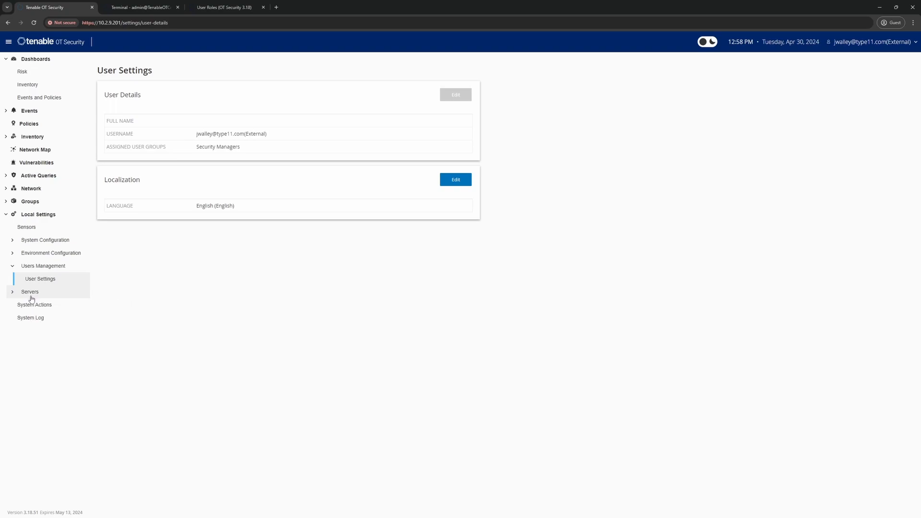
pyautogui.click(36, 309)
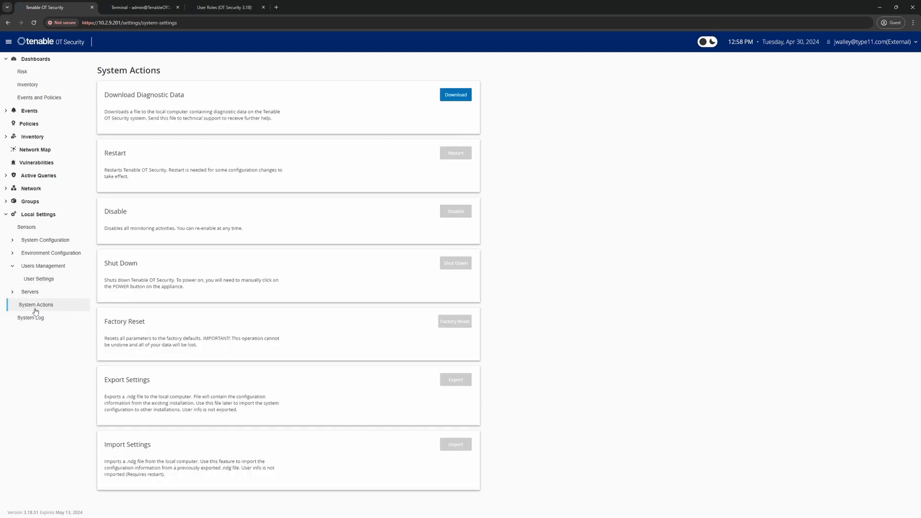
pyautogui.click(31, 293)
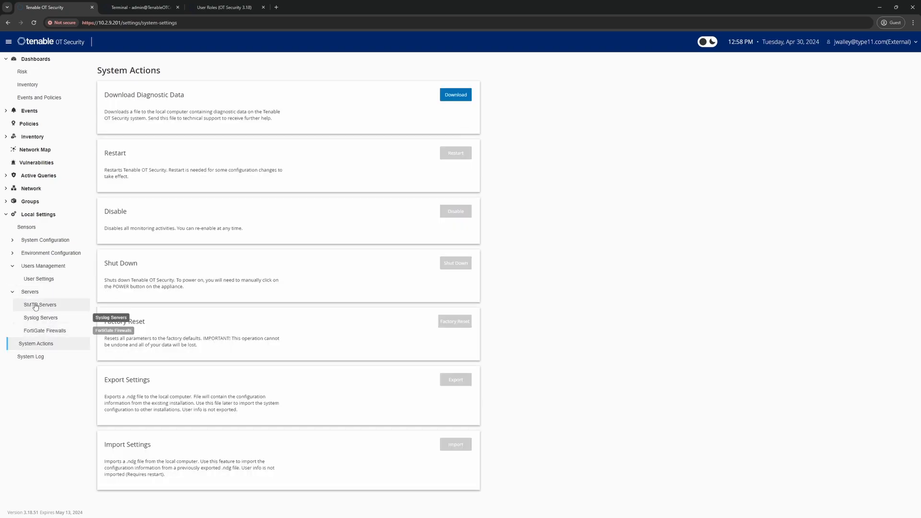
pyautogui.click(32, 292)
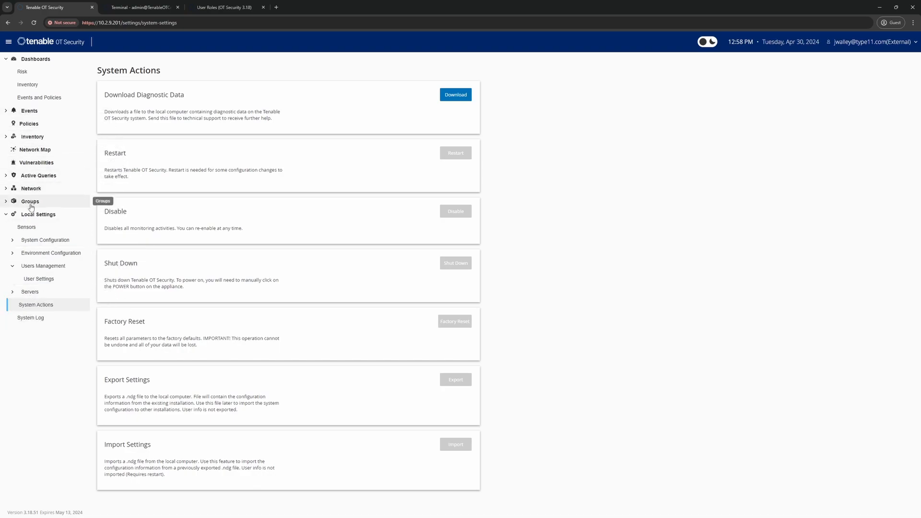
pyautogui.click(29, 188)
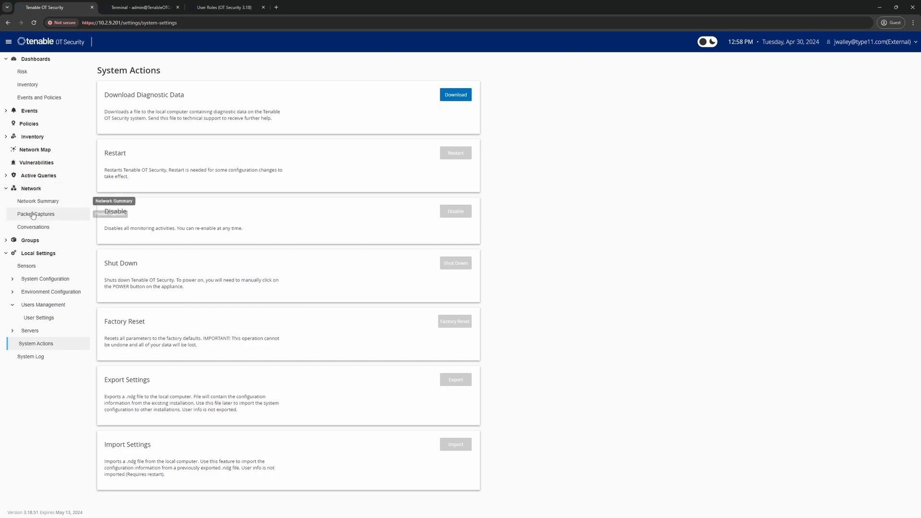
pyautogui.click(33, 215)
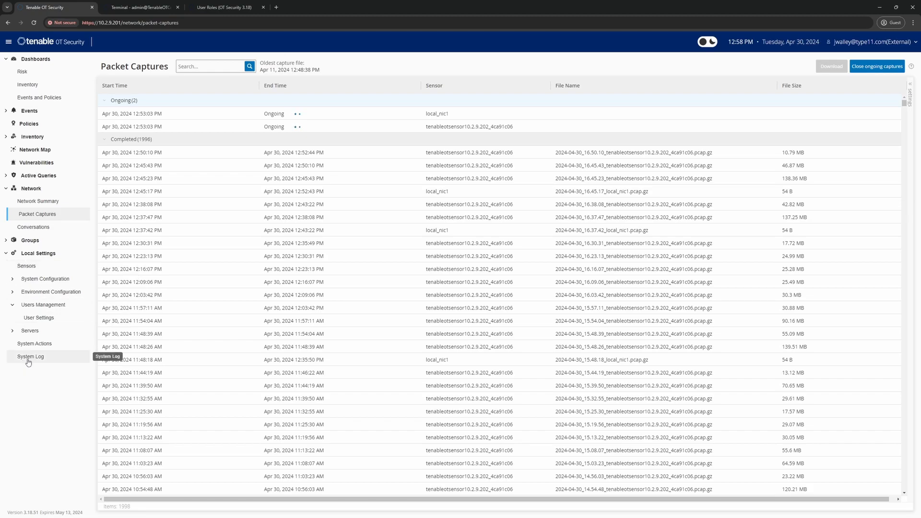
pyautogui.click(33, 343)
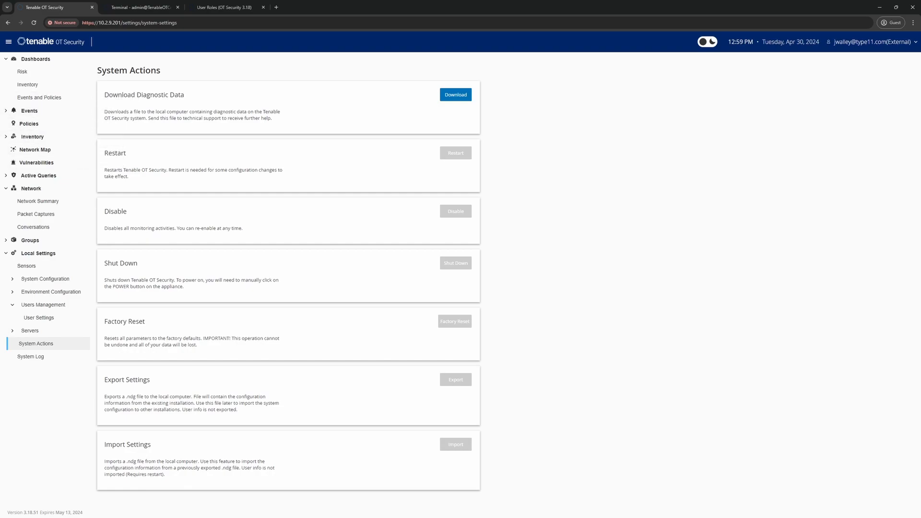
# In Active Directory, remove the demo user from the ot-securitymanager group
pyautogui.hotkey('alt', 'Tab')
pyautogui.doubleClick(435, 197)
pyautogui.click(469, 102)
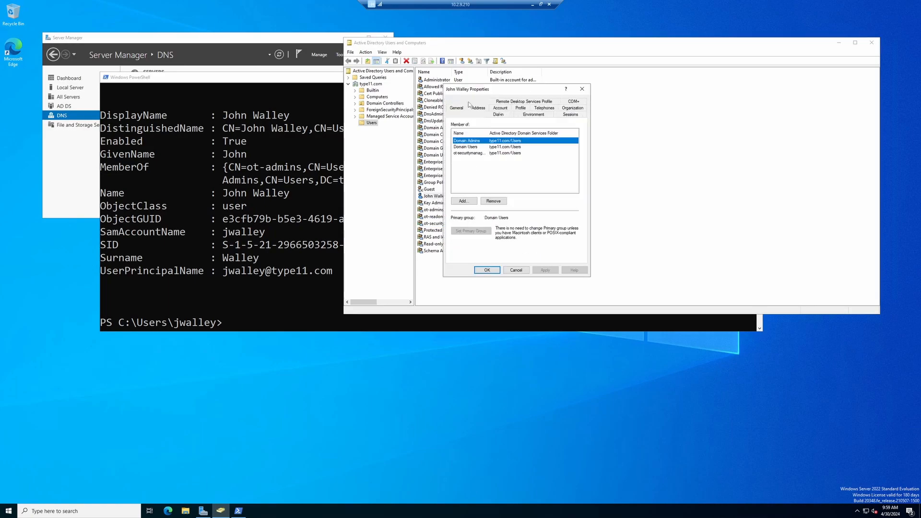
pyautogui.click(471, 154)
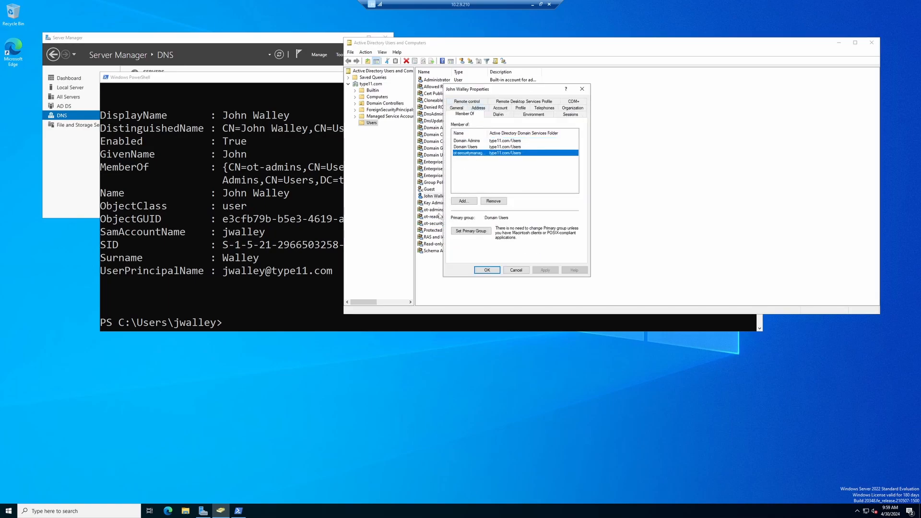
pyautogui.click(494, 202)
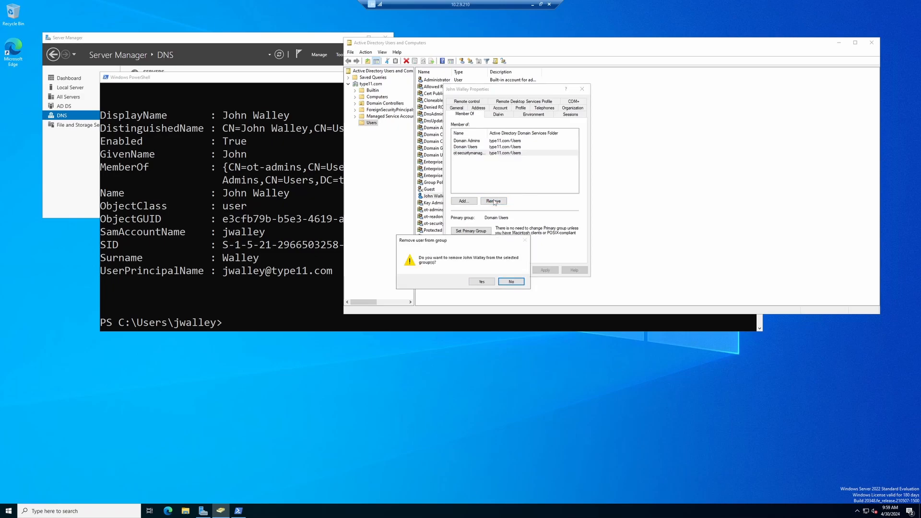
pyautogui.click(481, 282)
pyautogui.click(543, 270)
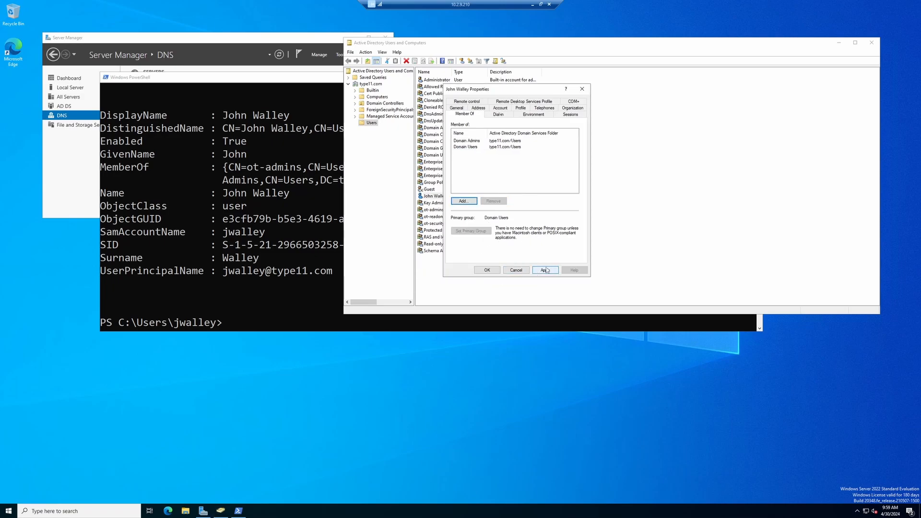
pyautogui.click(487, 270)
# Add the demo user as a member of the ot-readonly group and apply
pyautogui.click(444, 218)
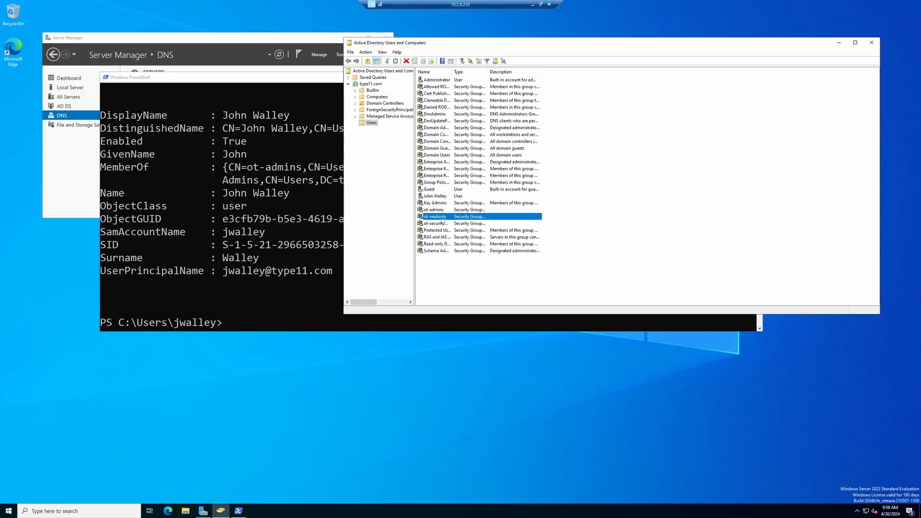
pyautogui.doubleClick(445, 221)
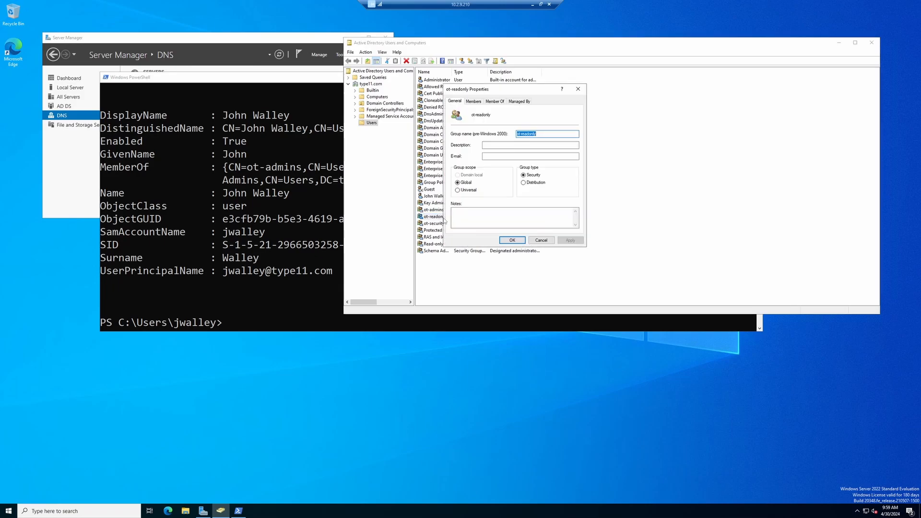
pyautogui.click(473, 102)
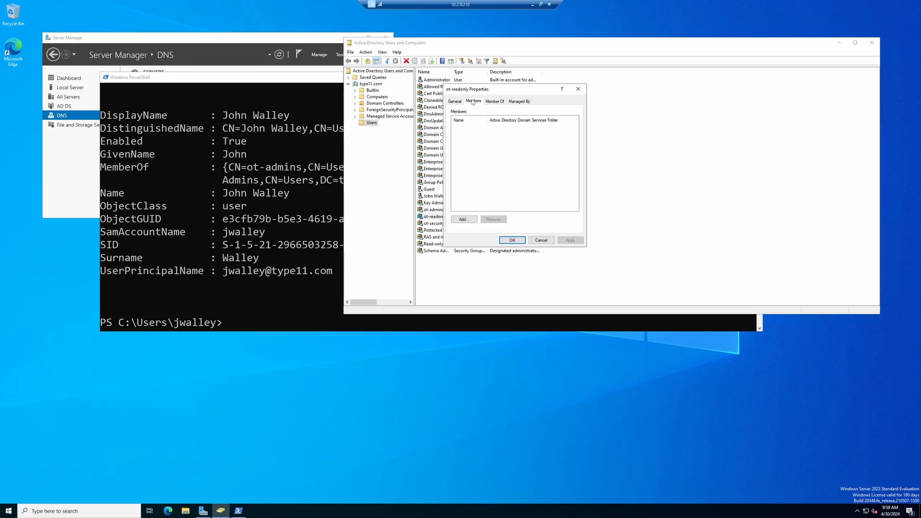
pyautogui.click(463, 219)
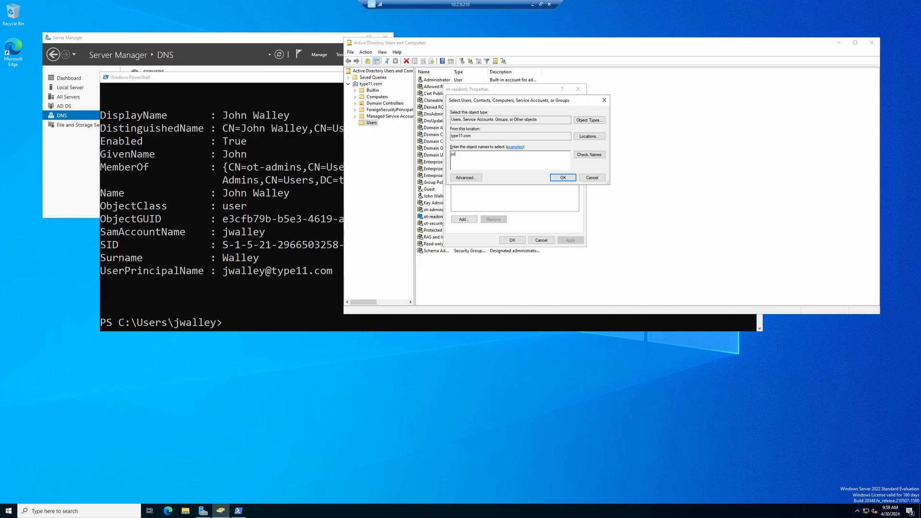
pyautogui.click(589, 155)
pyautogui.click(563, 178)
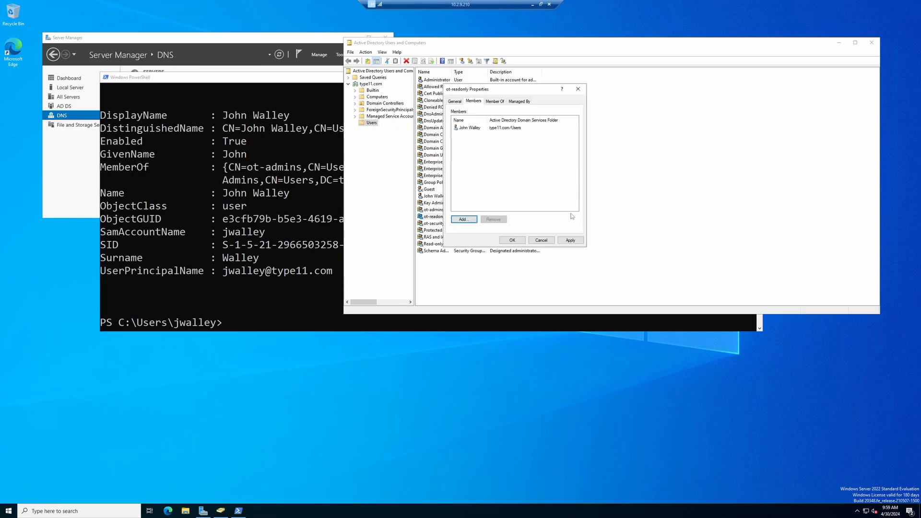
pyautogui.click(571, 240)
pyautogui.click(507, 242)
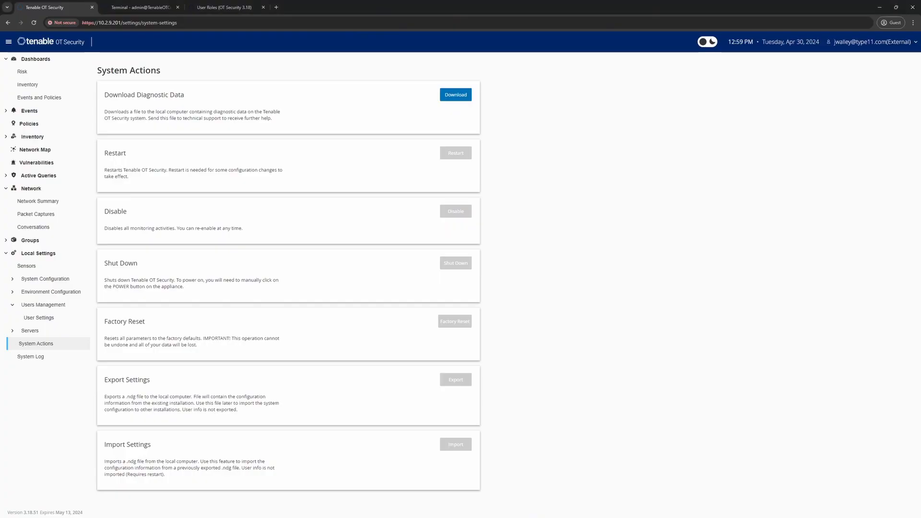
# Log out, then log back in with the domain account's UPN and password
pyautogui.click(883, 41)
pyautogui.click(851, 77)
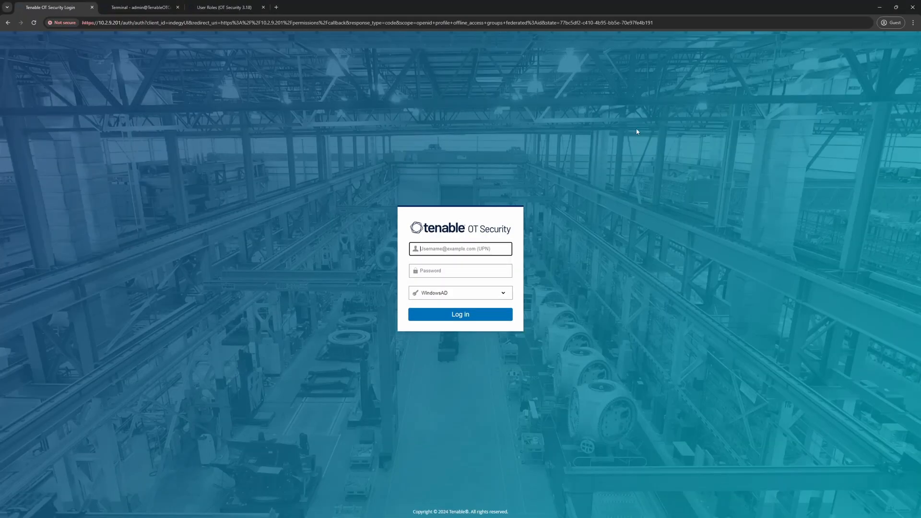
pyautogui.press('Tab')
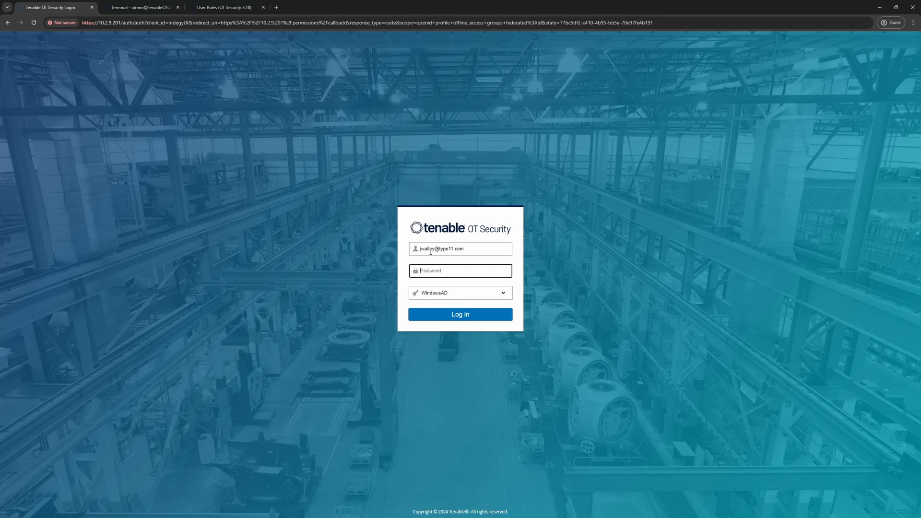
pyautogui.write('•••••••••••••')
pyautogui.click(455, 318)
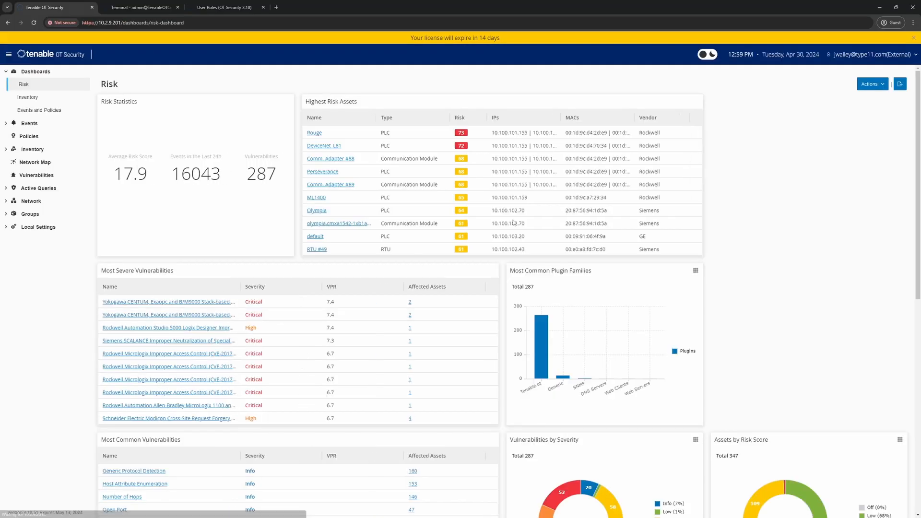
# Dismiss the license notice and confirm the user is in Read-Only Users under User Settings
pyautogui.click(913, 38)
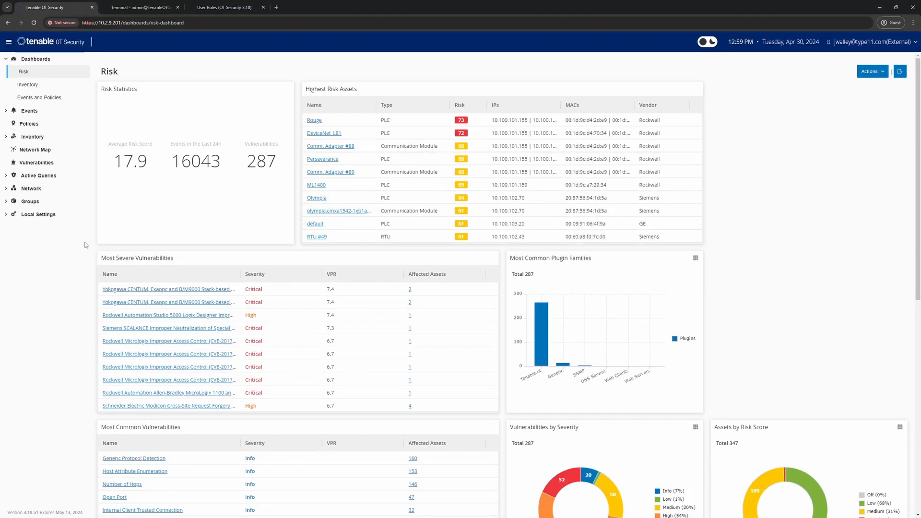
pyautogui.click(7, 214)
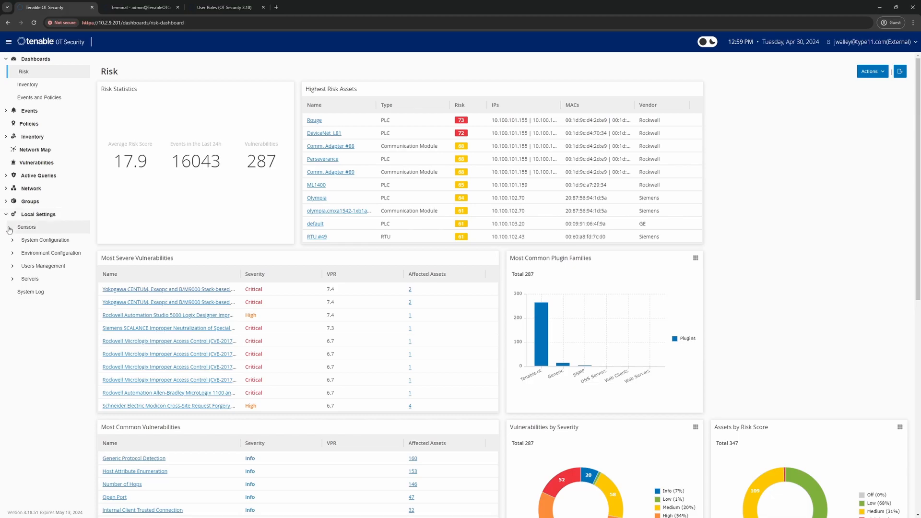
pyautogui.click(34, 266)
pyautogui.click(32, 278)
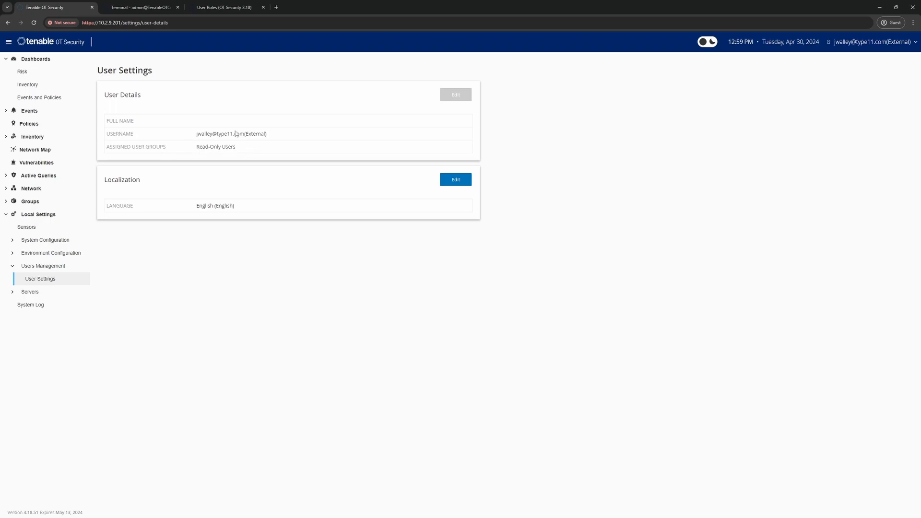
# Open Events > All Events and check which Actions are permitted
pyautogui.click(28, 111)
pyautogui.click(32, 126)
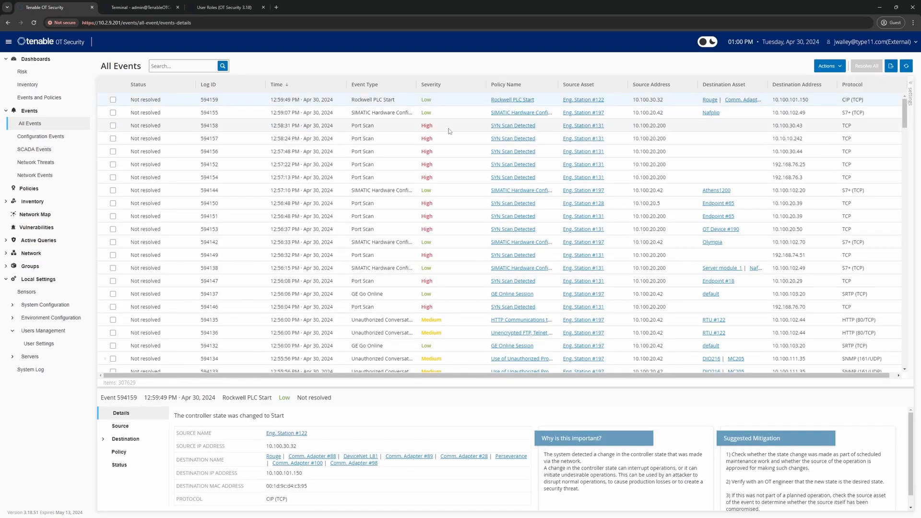
pyautogui.click(833, 65)
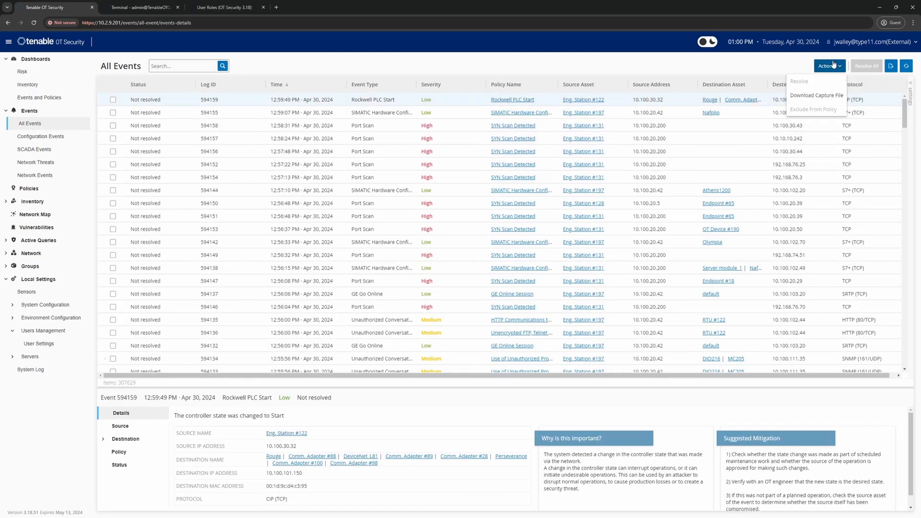
pyautogui.moveTo(811, 110)
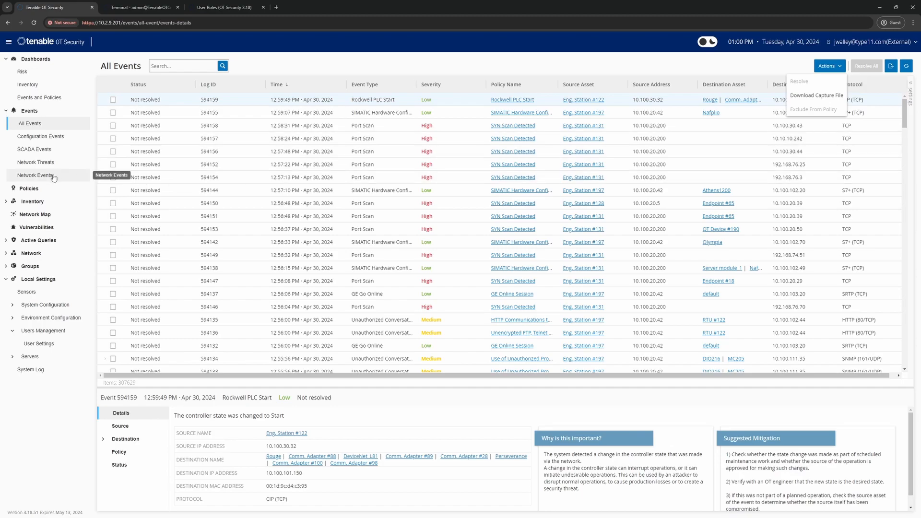
# Check the permitted actions on Inventory > All Assets, then view Controllers and Modules
pyautogui.click(32, 201)
pyautogui.click(31, 215)
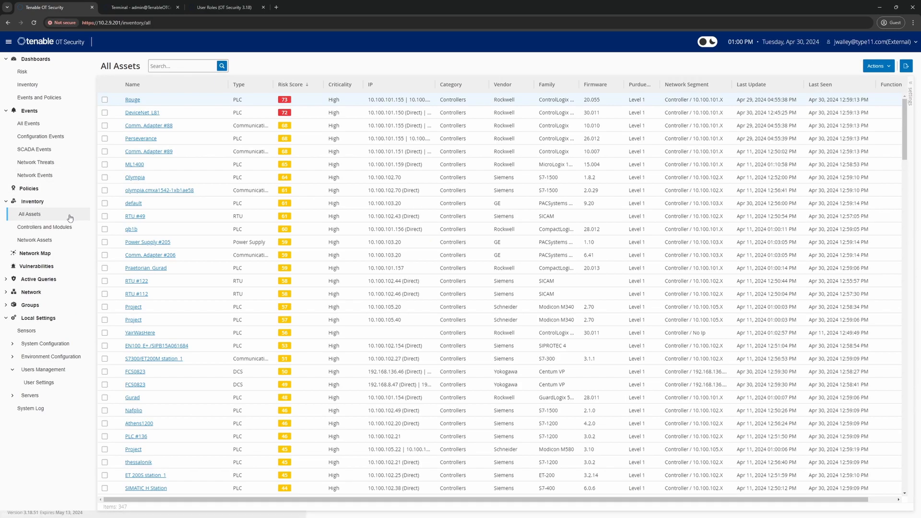
pyautogui.click(877, 66)
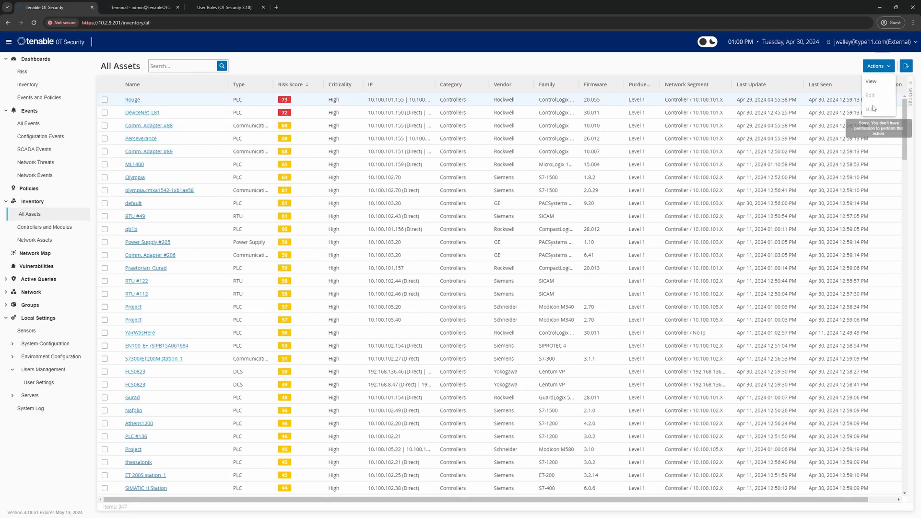
pyautogui.moveTo(873, 113)
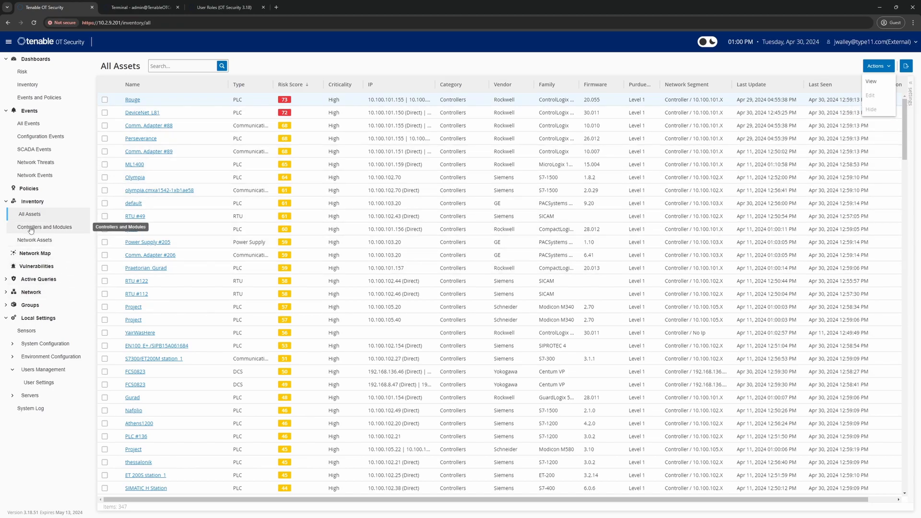
pyautogui.click(46, 227)
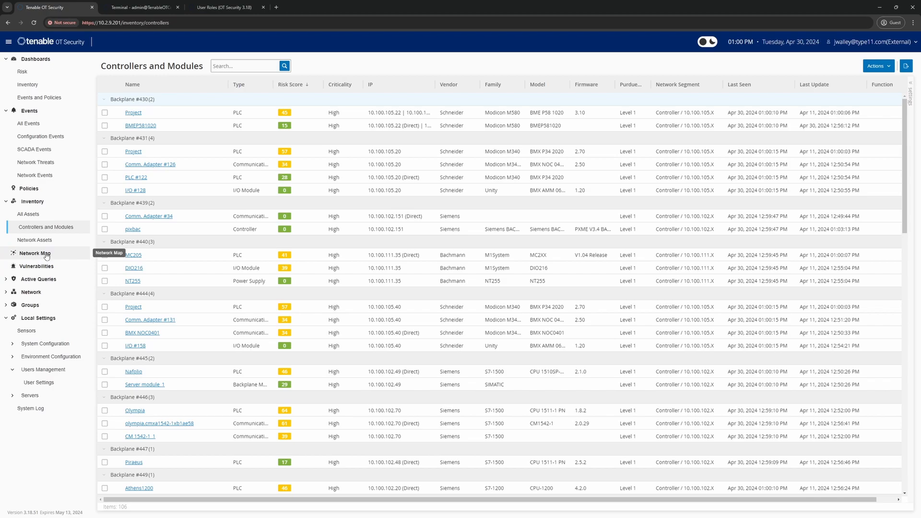
# Check the Sensors page's actions, then go to System Configuration > Updates
pyautogui.click(28, 331)
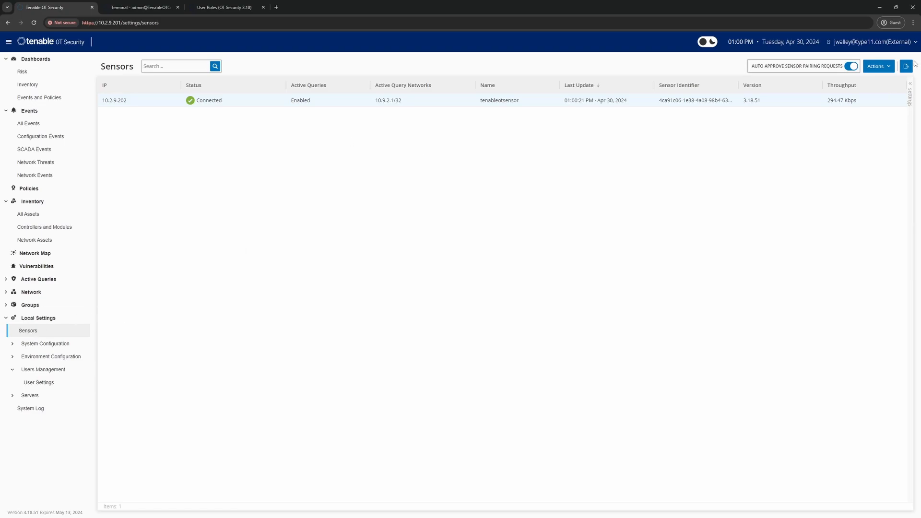
pyautogui.click(878, 66)
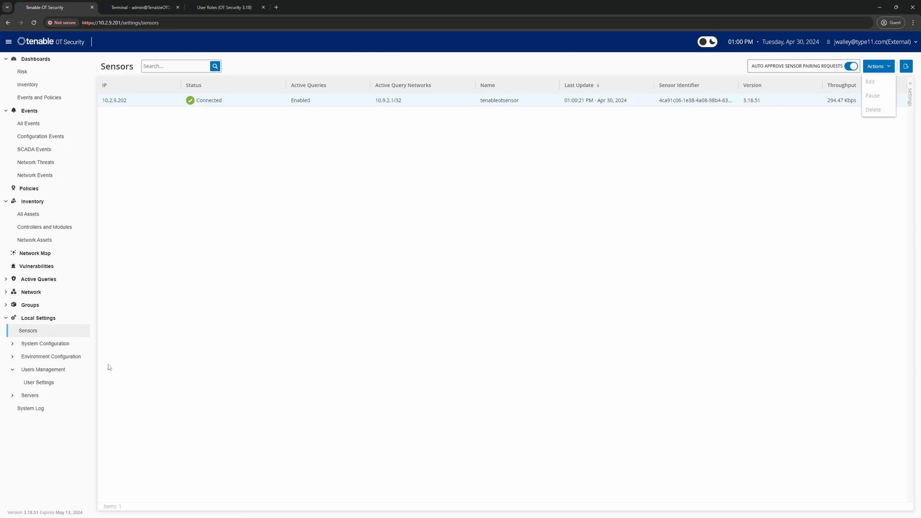
pyautogui.click(34, 345)
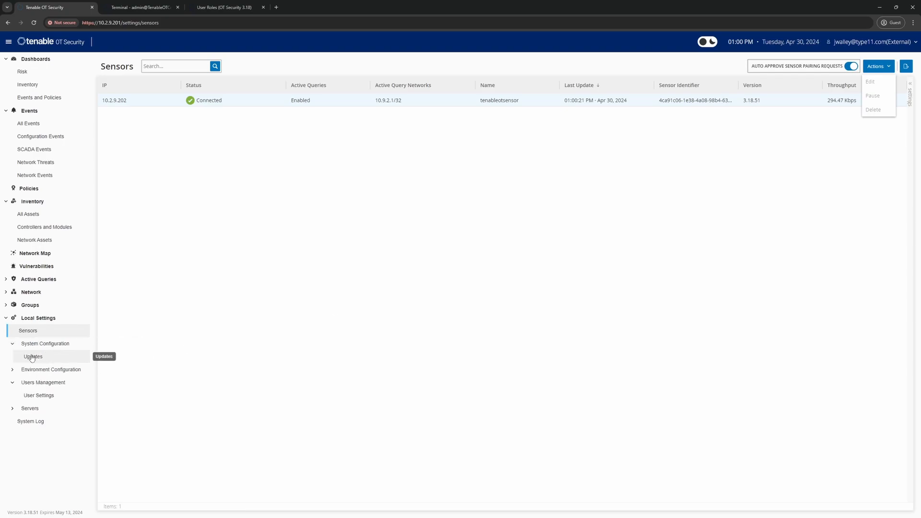
pyautogui.click(33, 357)
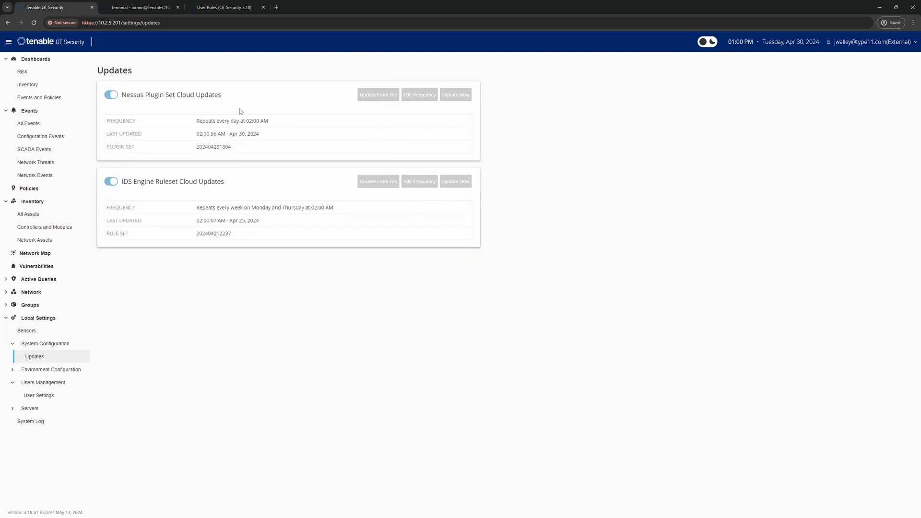